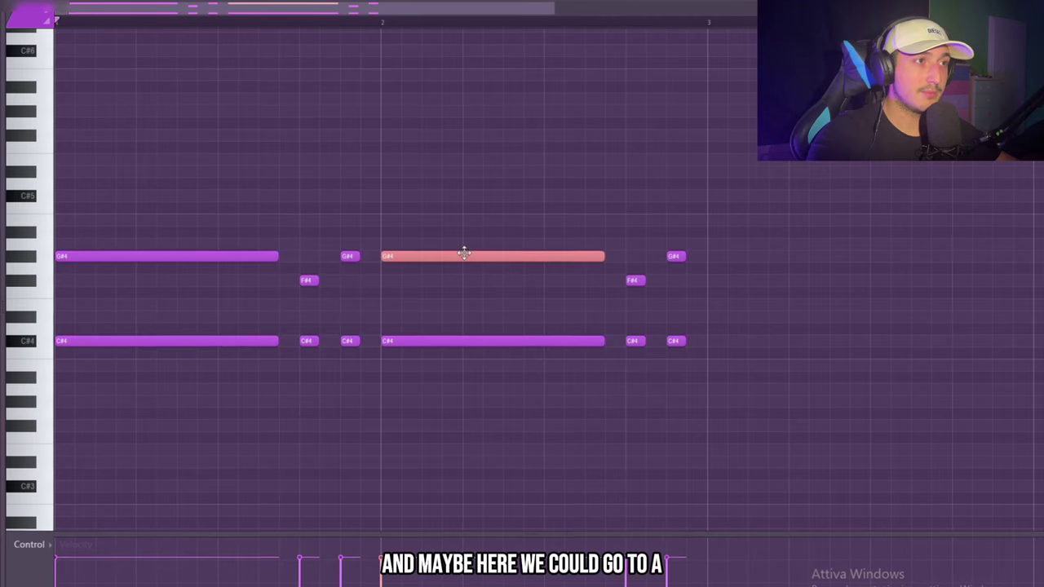
Raise the long upper note of bar 2 to A4 and extend the closing F#4 and C#4 notes to the end of the bar
drag(462, 252, 463, 243)
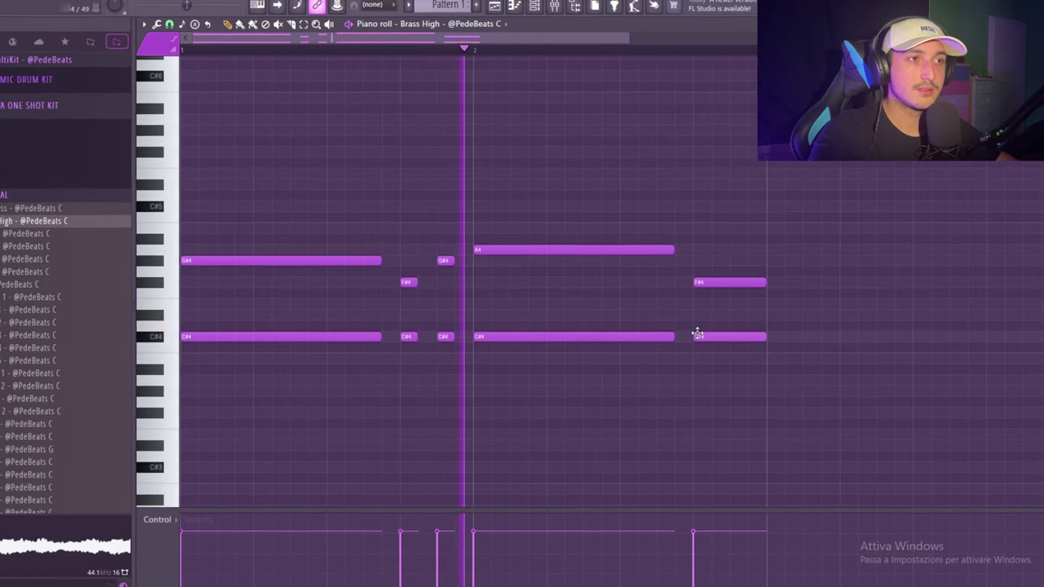
right_click(707, 335)
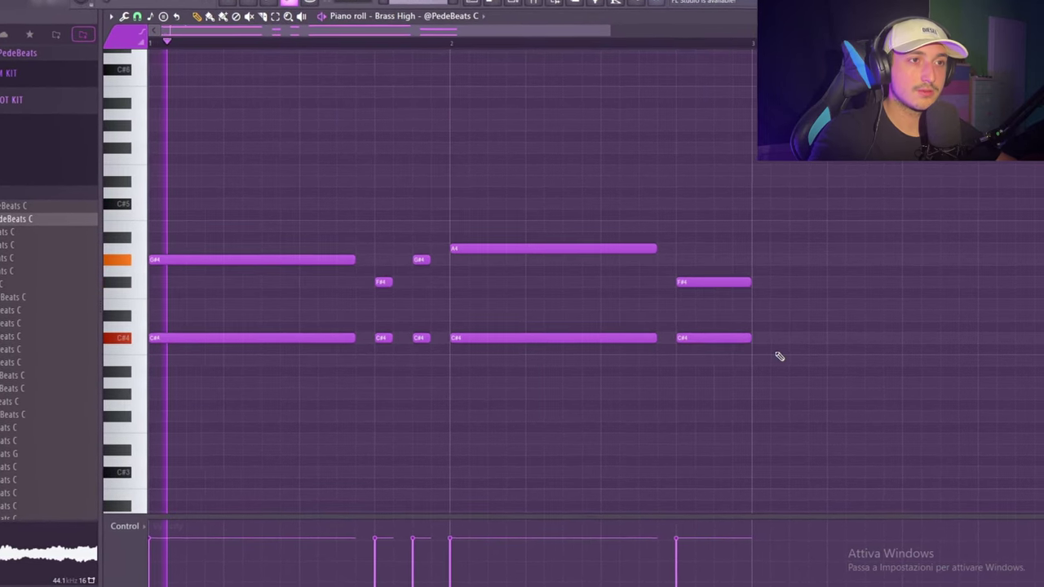
Duplicate the two-bar brass pattern repeatedly until it fills eight bars
scroll(780, 354, down, 3)
drag(745, 407, 127, 236)
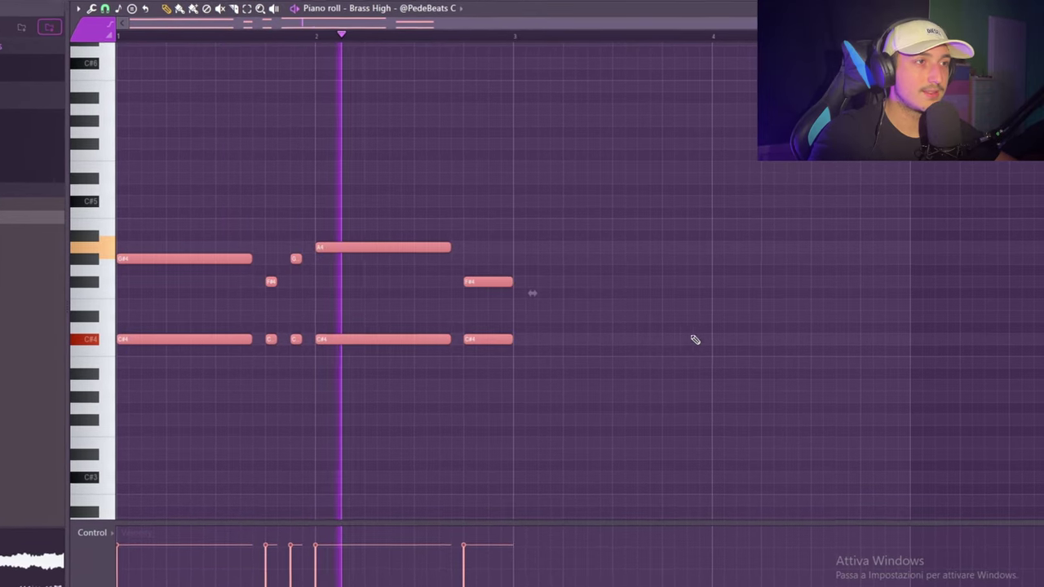
key(ctrl+b)
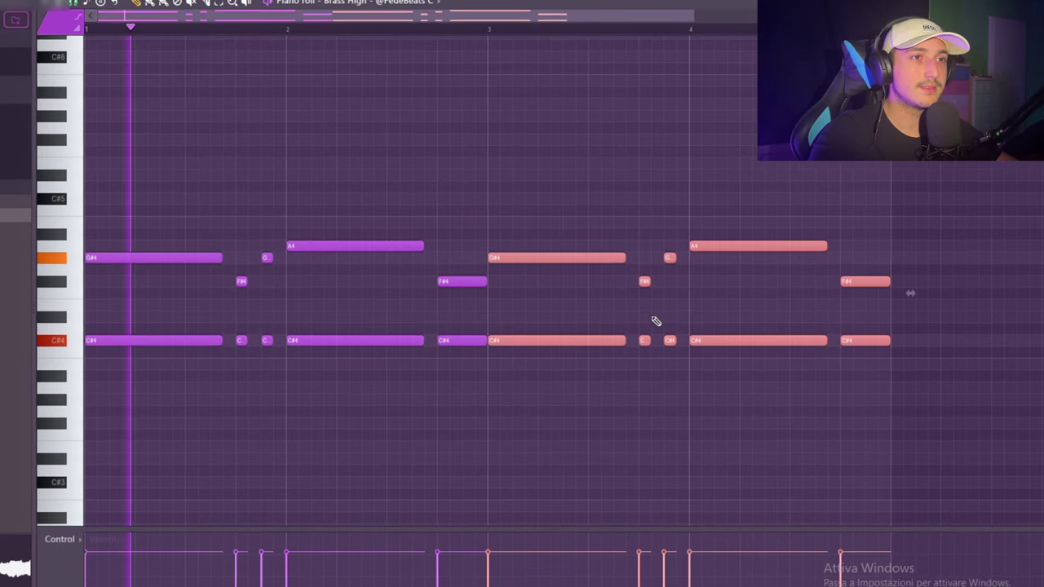
scroll(652, 320, down, 4)
key(ctrl+b)
key(ctrl+b)
scroll(710, 335, up, 3)
key(ctrl+d)
scroll(321, 338, down, 2)
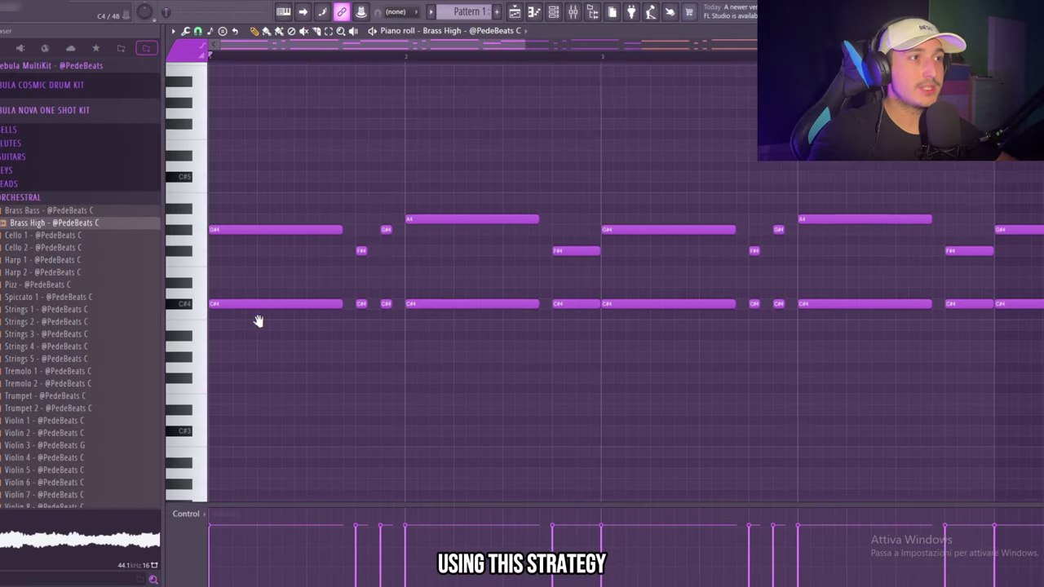
Add consecutive two-bar C#3 bass notes beneath the brass melody across all eight bars
scroll(258, 321, up, 2)
drag(487, 313, 266, 200)
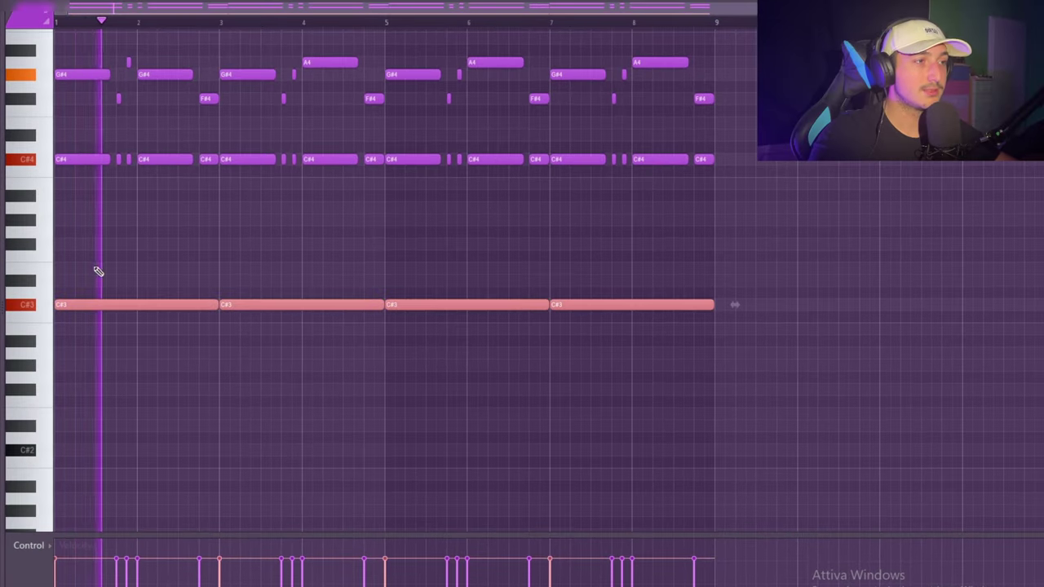
click(488, 343)
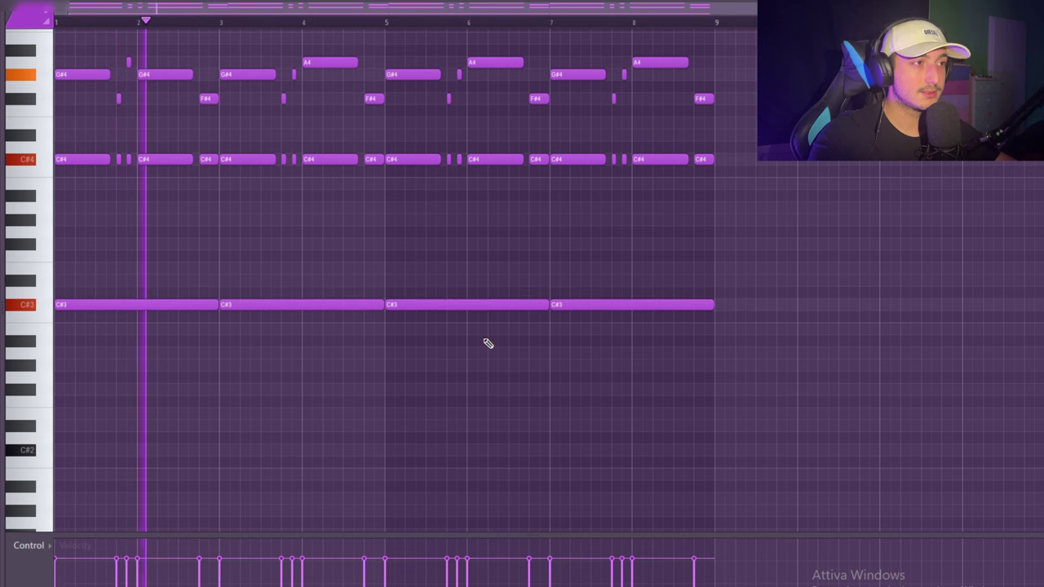
Raise the last bass note, in bars 7 and 8, to E3 and select all four bass notes
scroll(647, 331, up, 5)
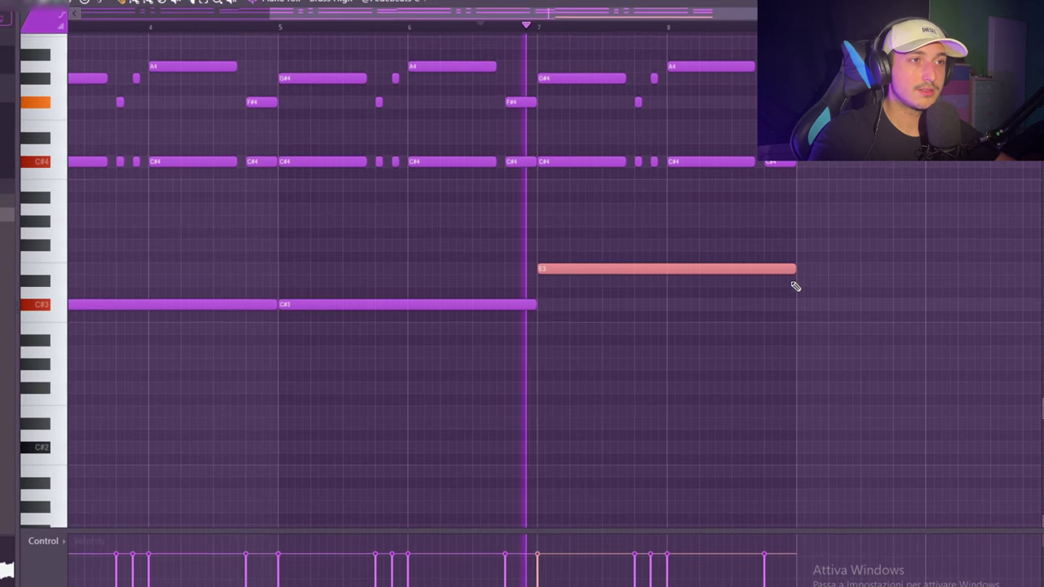
scroll(945, 277, down, 2)
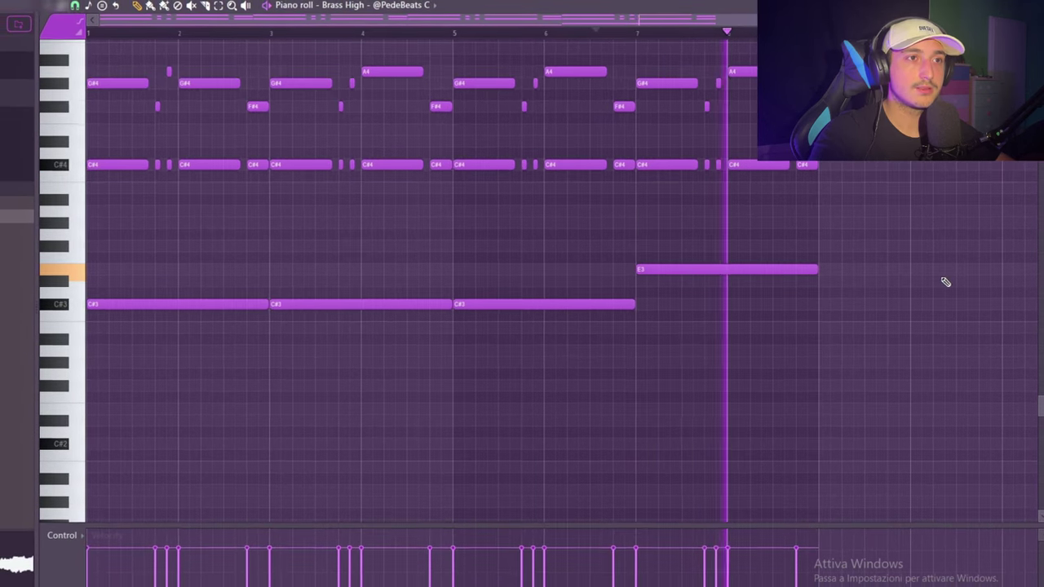
scroll(944, 287, down, 1)
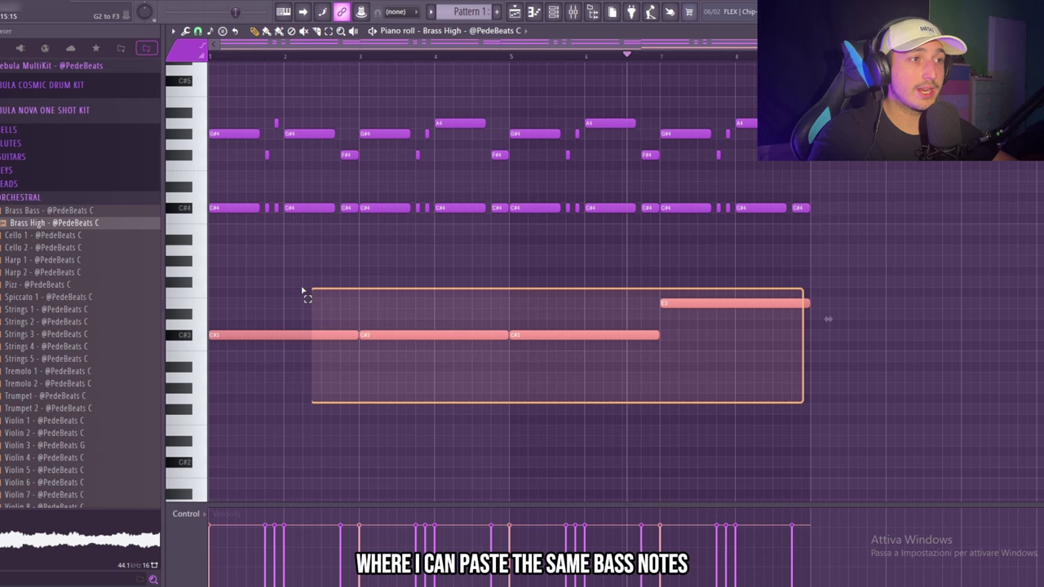
click(842, 398)
drag(842, 398, 377, 311)
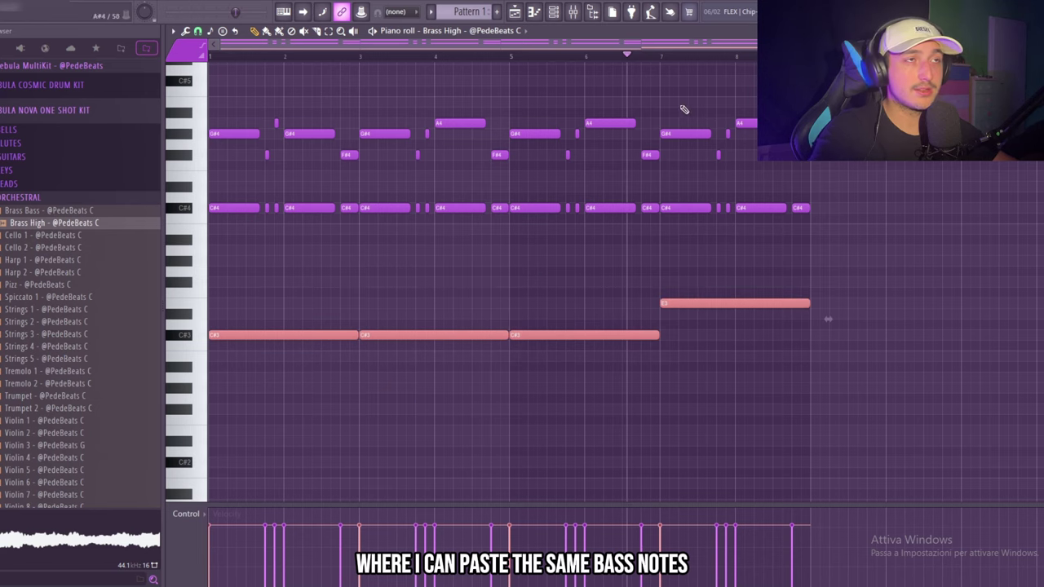
Add the Fruity Reeverb 2 effect to the MELODY 3 mixer track
click(553, 12)
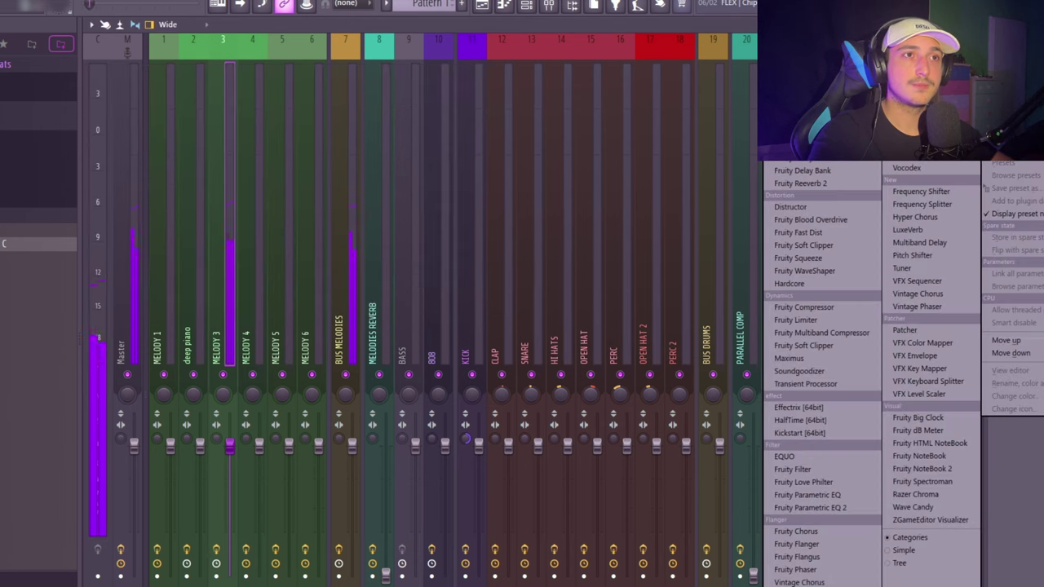
click(803, 184)
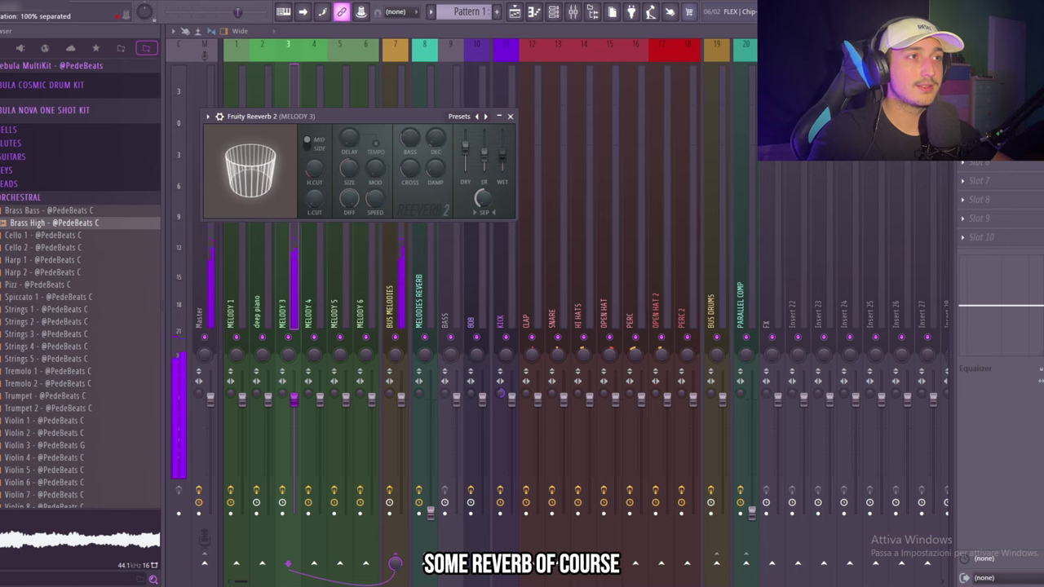
drag(296, 376, 295, 368)
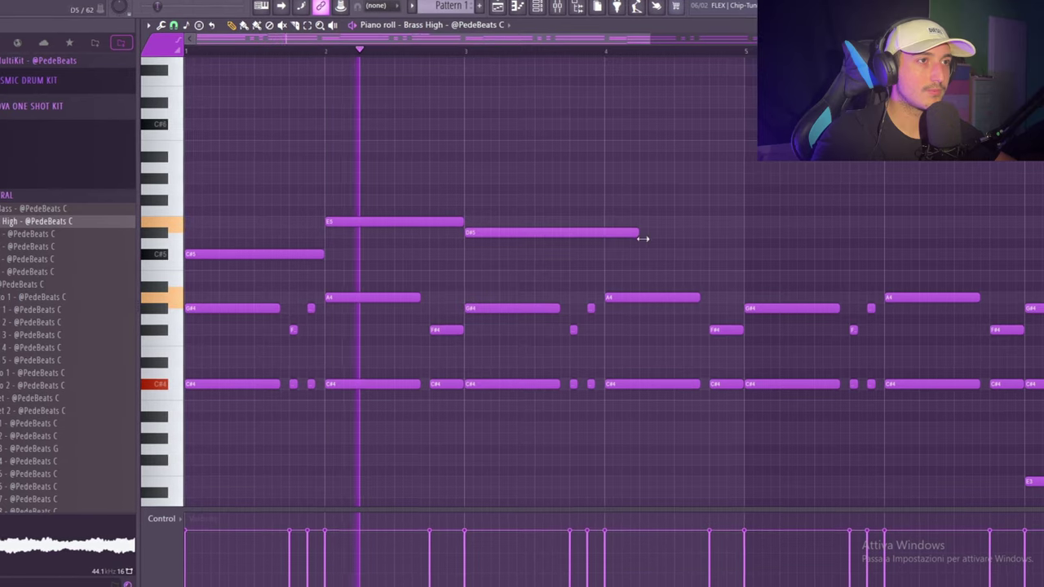
Duplicate the four-bar upper line of C#5, E5 and D#5 notes into bars 5 to 8
drag(776, 268, 175, 184)
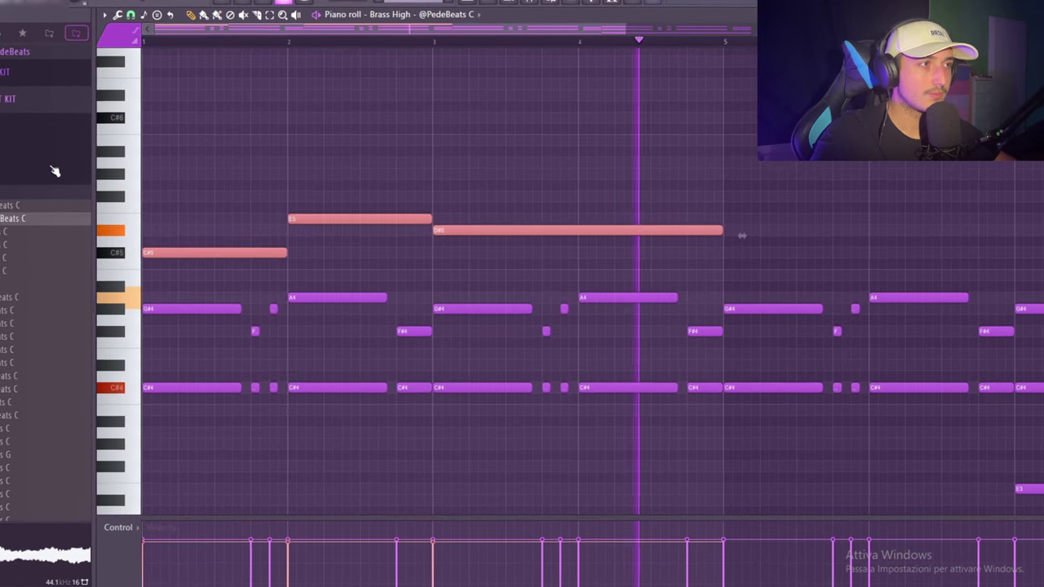
key(ctrl+b)
scroll(941, 234, down, 2)
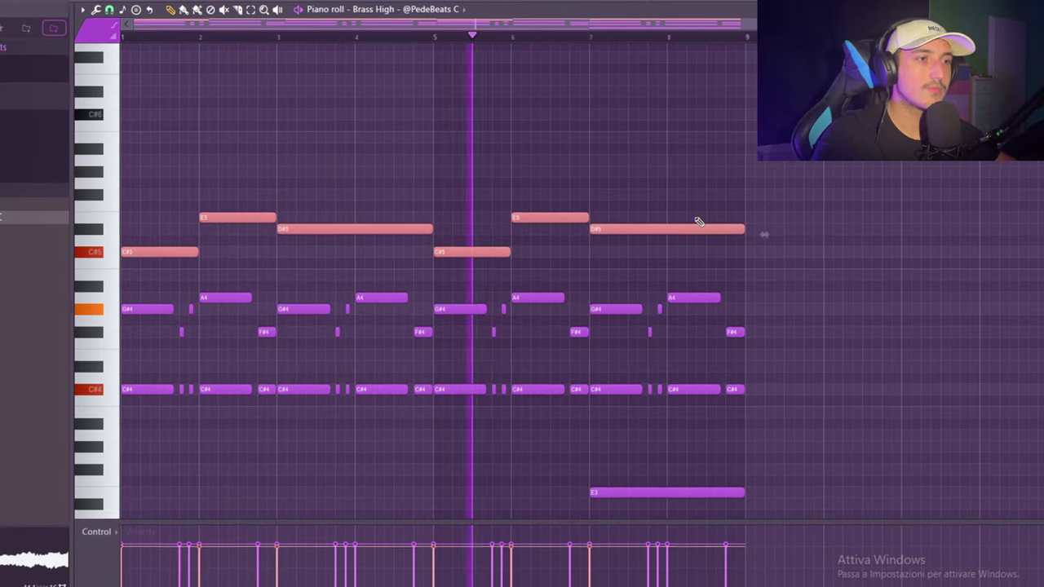
Slightly lower the velocity of all the upper-line notes and deselect them
scroll(807, 229, up, 3)
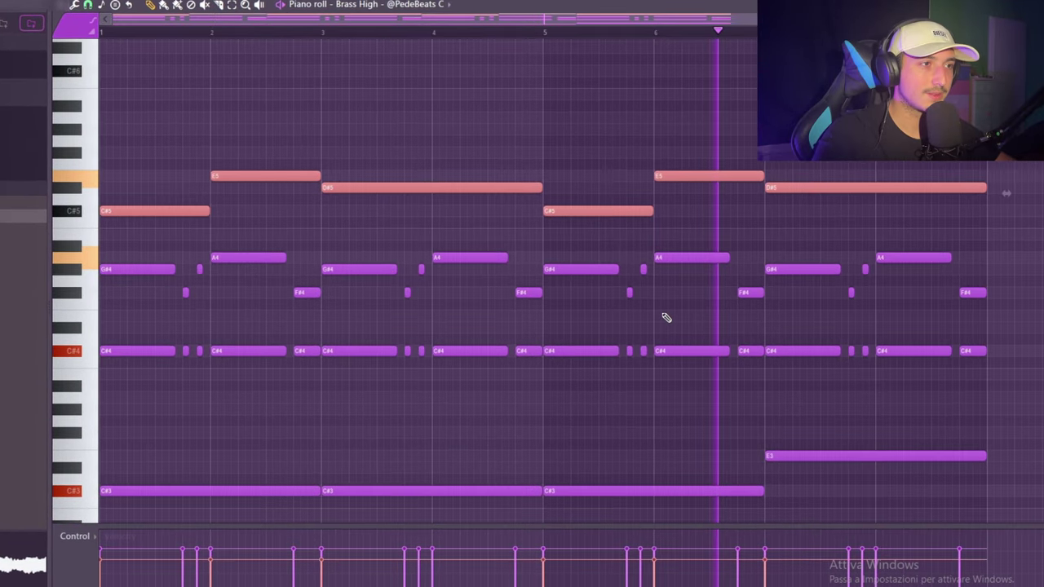
scroll(566, 330, down, 3)
scroll(286, 350, up, 2)
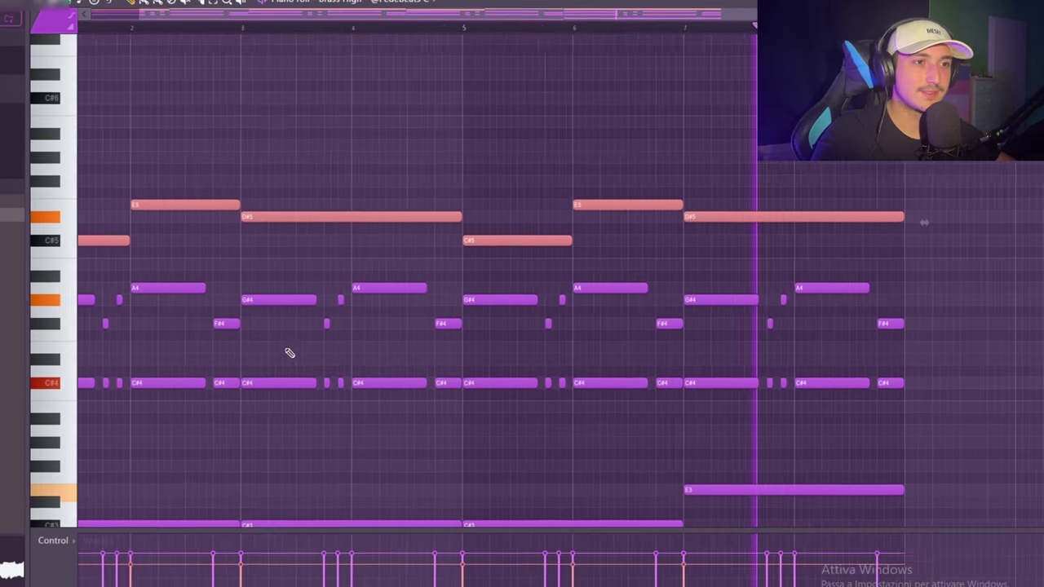
scroll(416, 329, down, 2)
click(964, 329)
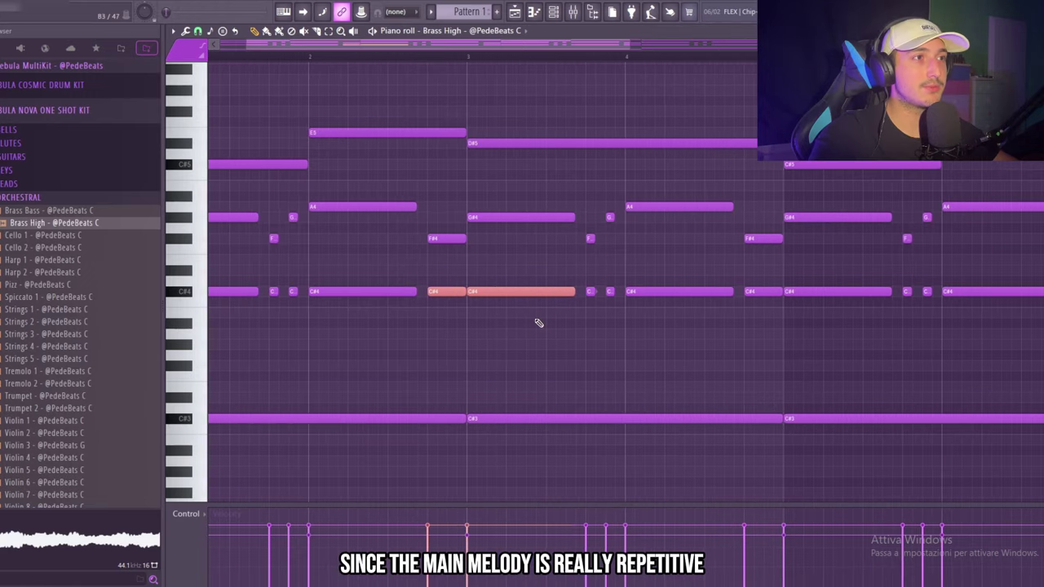
Add octave-higher notes to vary the melody: C#5 in bar 3 and a full-bar A5 in bar 4, repeated in bars 7 and 8
key(ctrl+Up)
scroll(554, 270, up, 2)
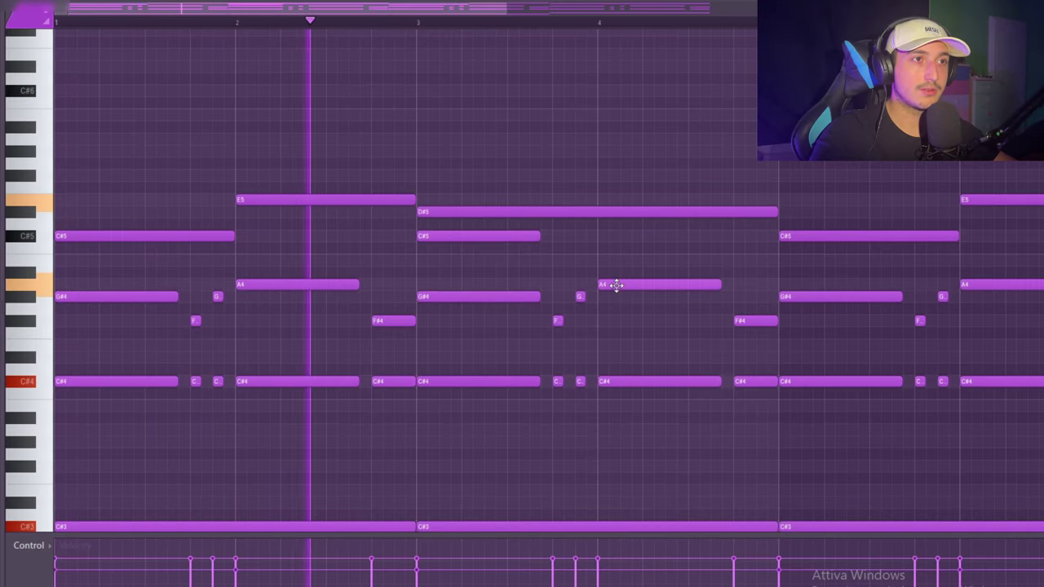
drag(617, 285, 659, 136)
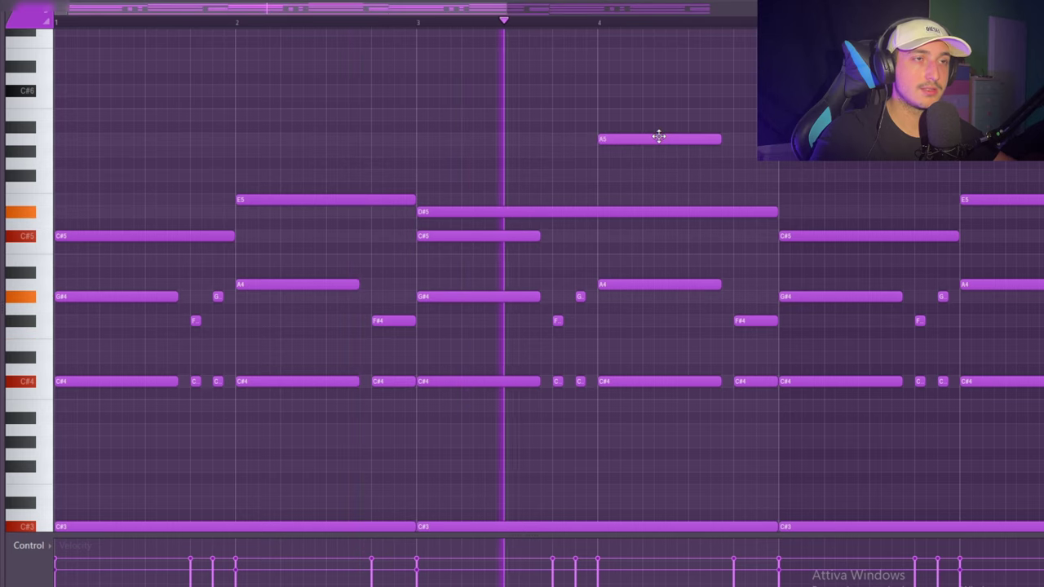
drag(721, 139, 779, 139)
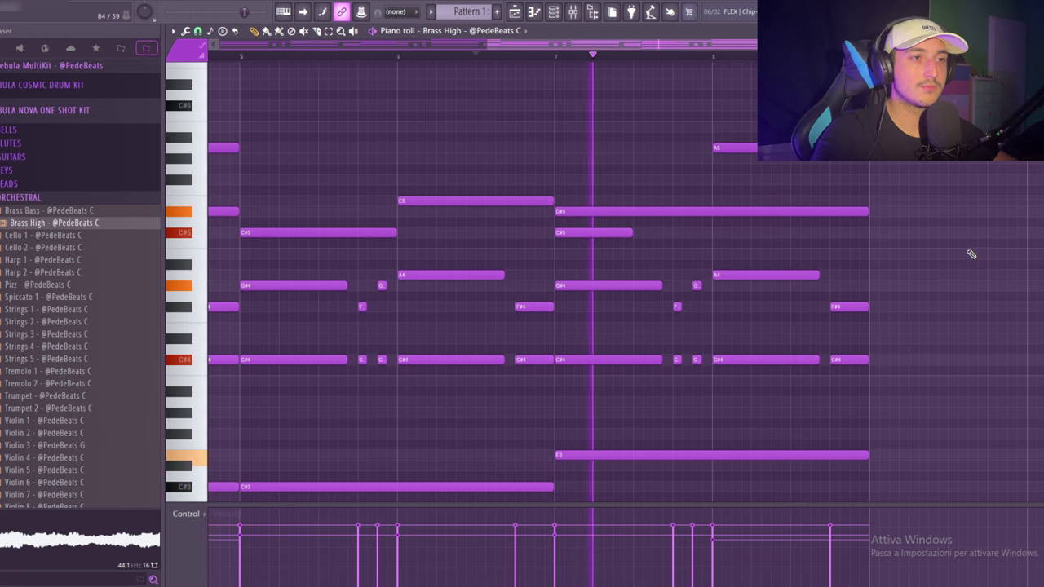
scroll(938, 274, down, 4)
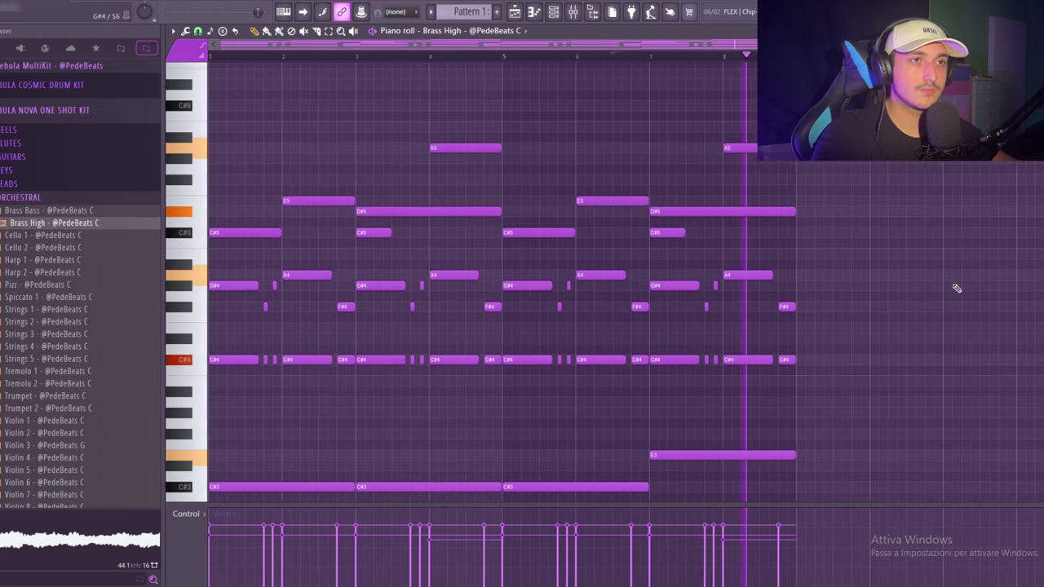
key(ctrl+a)
key(ctrl+b)
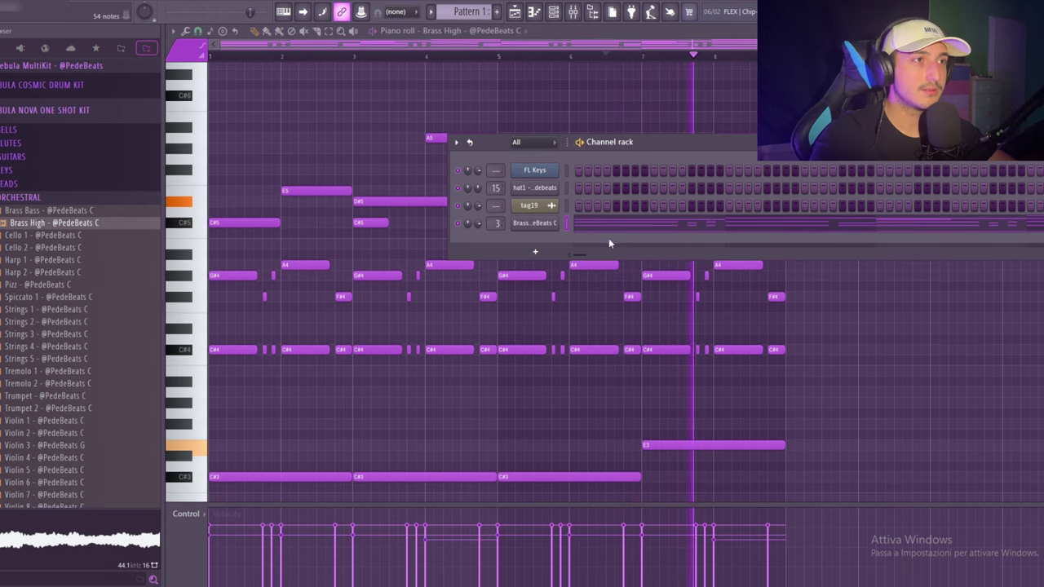
Add an Xpand!2 instrument channel and load the Producer Brass sound from Brass + Woodwind
click(535, 252)
click(331, 114)
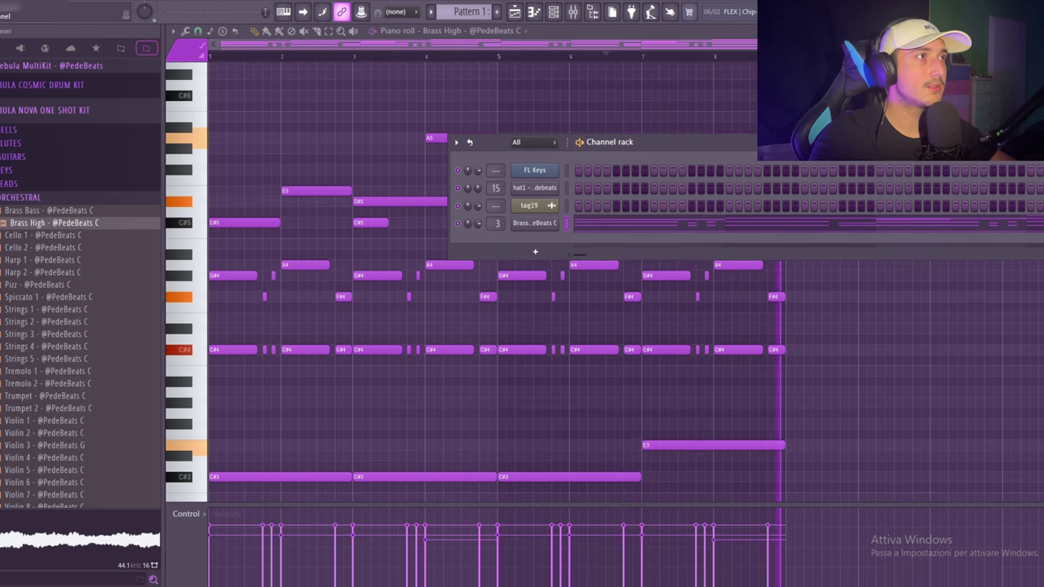
click(536, 251)
click(643, 287)
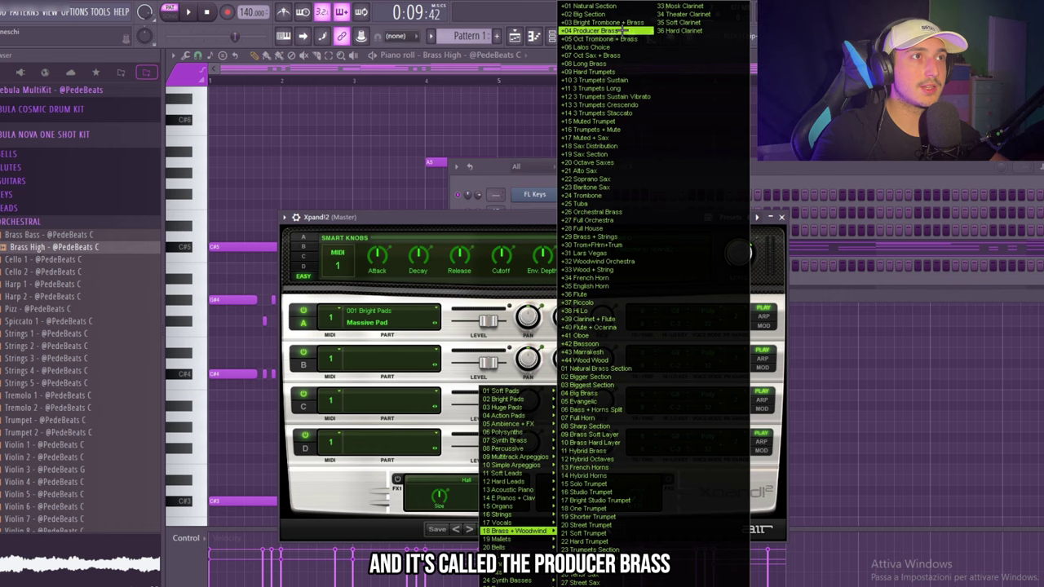
click(624, 30)
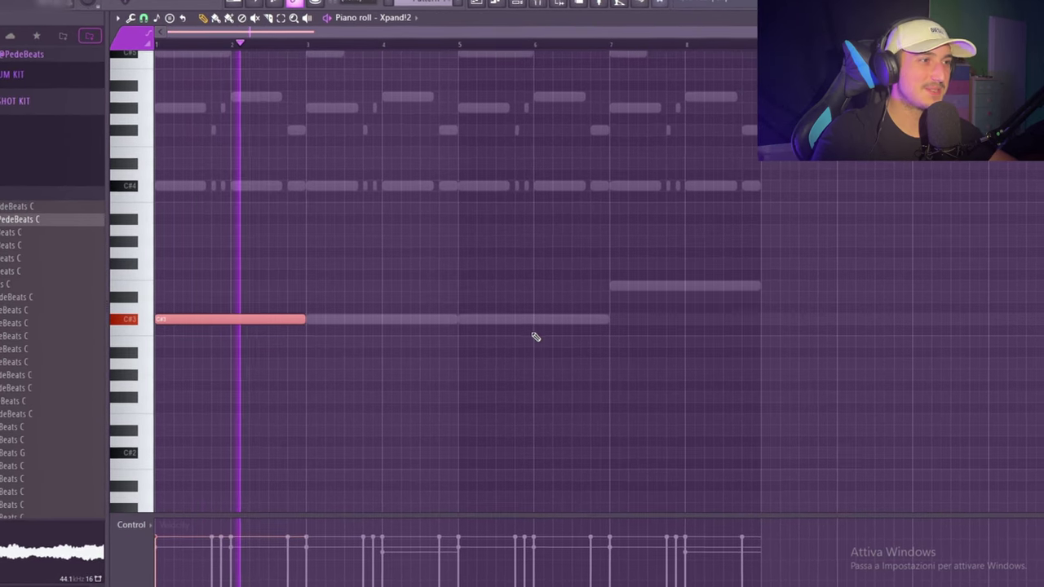
Duplicate the two-bar C#3 note in the Xpand!2 channel until it fills eight bars
key(ctrl+b)
key(ctrl+a)
key(ctrl+b)
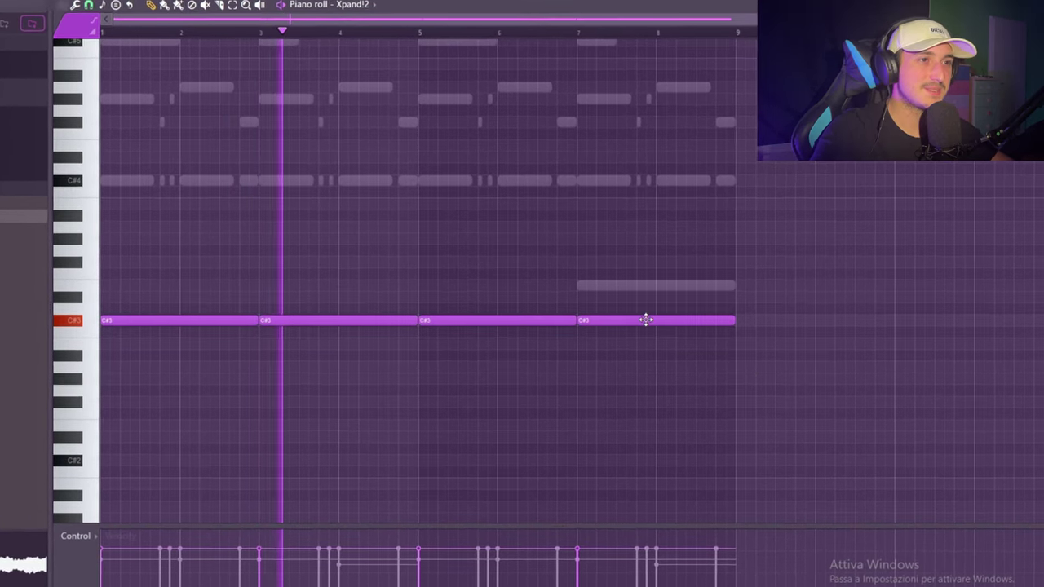
Move the Xpand!2 channel's final C#3 note, in bars 7 and 8, up to E3 and select its whole bass line
drag(654, 320, 658, 285)
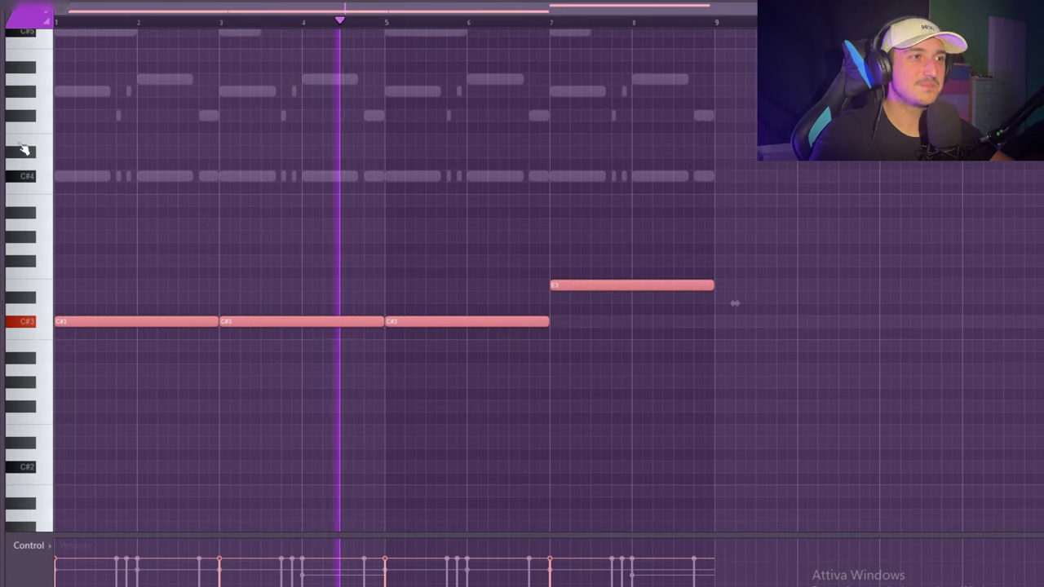
drag(779, 327, 35, 170)
click(846, 366)
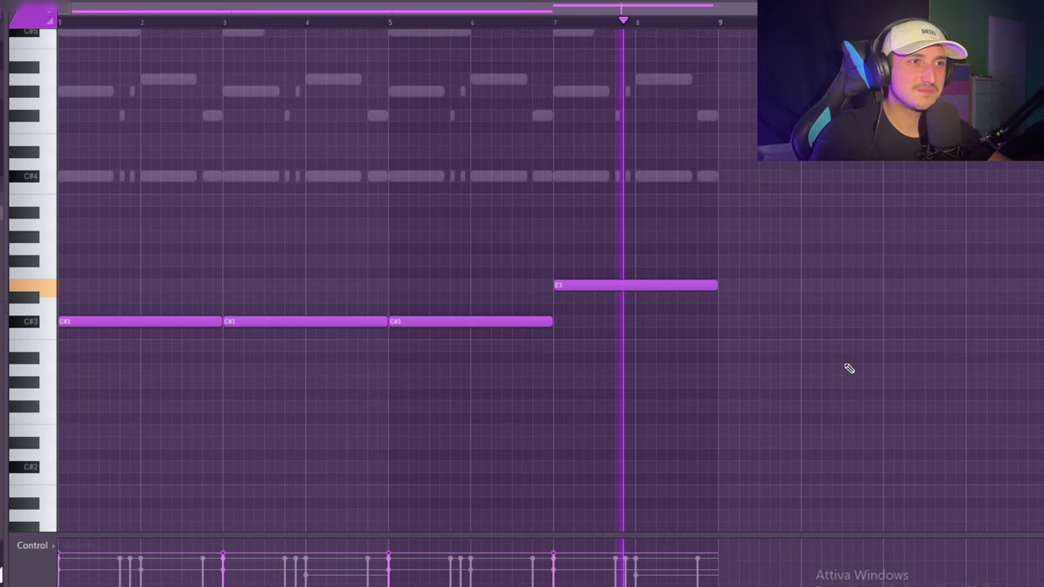
scroll(909, 282, up, 2)
drag(863, 402, 143, 221)
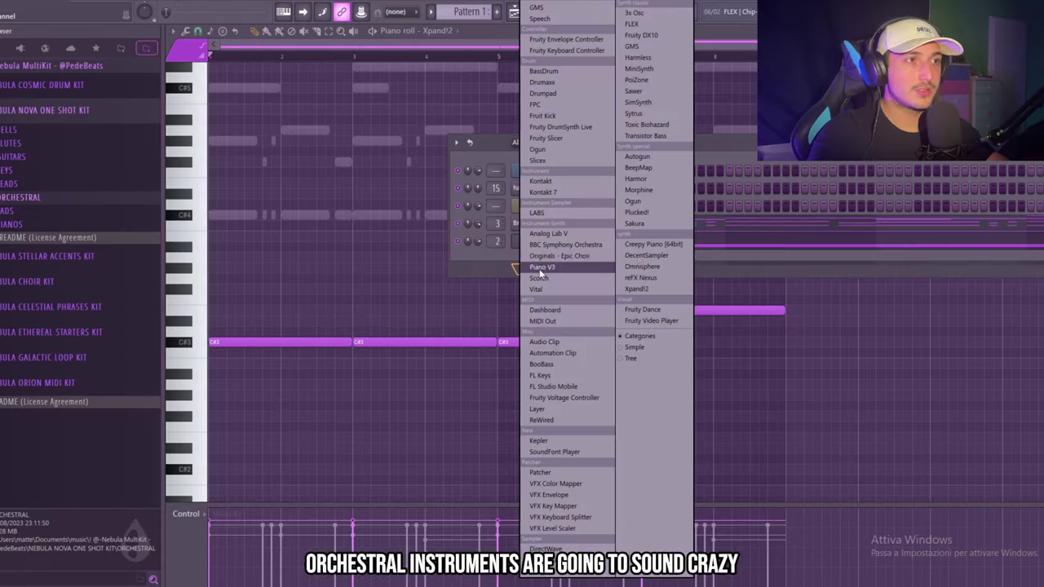
Add a second Xpand!2 instrument channel
click(644, 289)
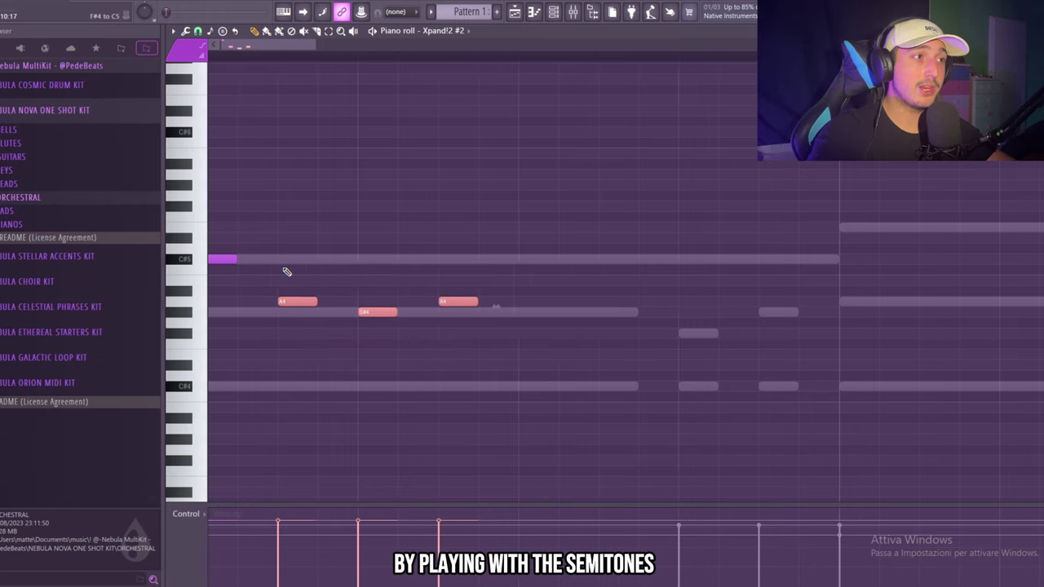
Repeat the four-note C#6, A5, G#5, A5 arpeggio to fill the first four bars
drag(448, 350, 275, 264)
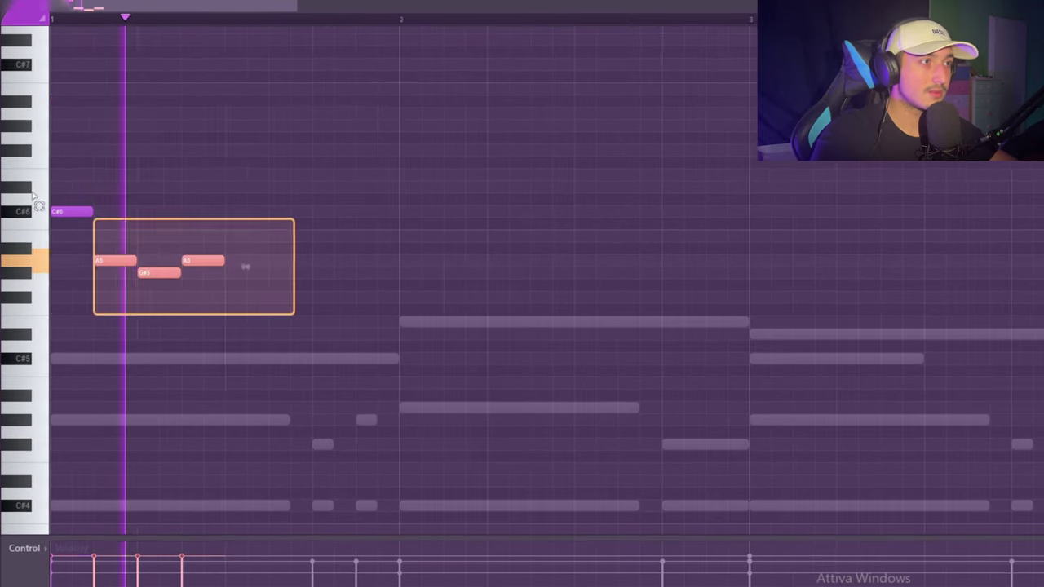
key(ctrl+b)
key(ctrl+b)
key(ctrl+b)
key(ctrl+b)
key(ctrl+b)
key(ctrl+b)
key(ctrl+b)
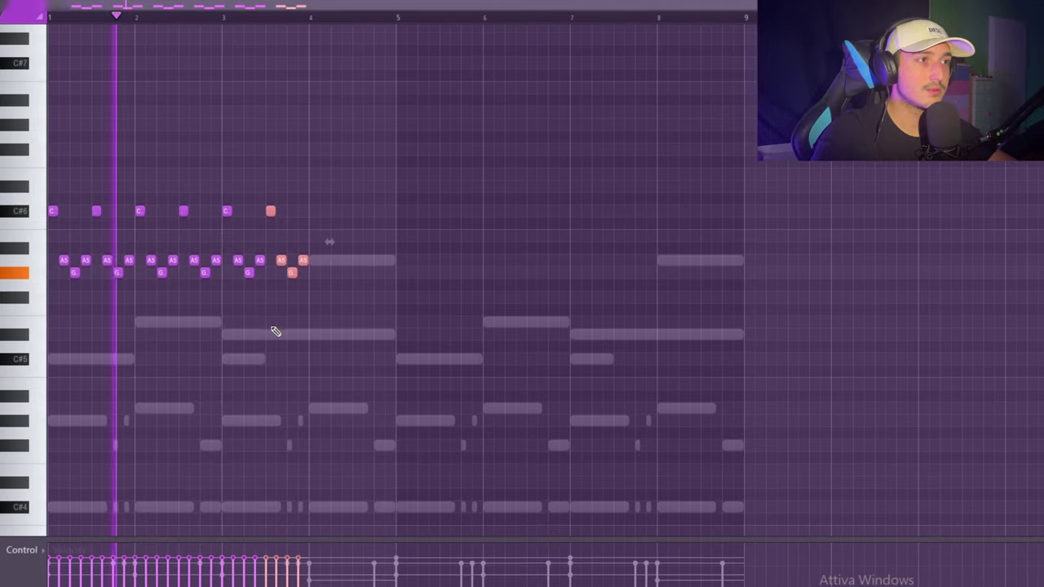
Duplicate the four-bar arpeggio into bars 5 to 8
drag(49, 147, 649, 337)
key(ctrl+b)
drag(951, 327, 390, 105)
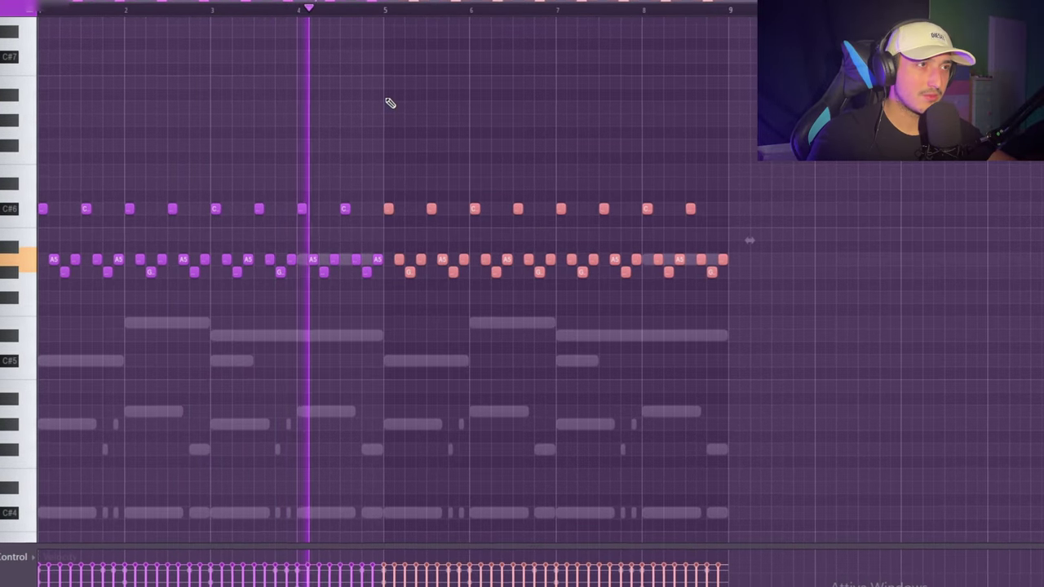
Transpose the arpeggio in bars 5 to 8 up one octave, and its bar 8 notes up another octave
key(ctrl+Up)
scroll(762, 236, up, 3)
scroll(785, 301, up, 3)
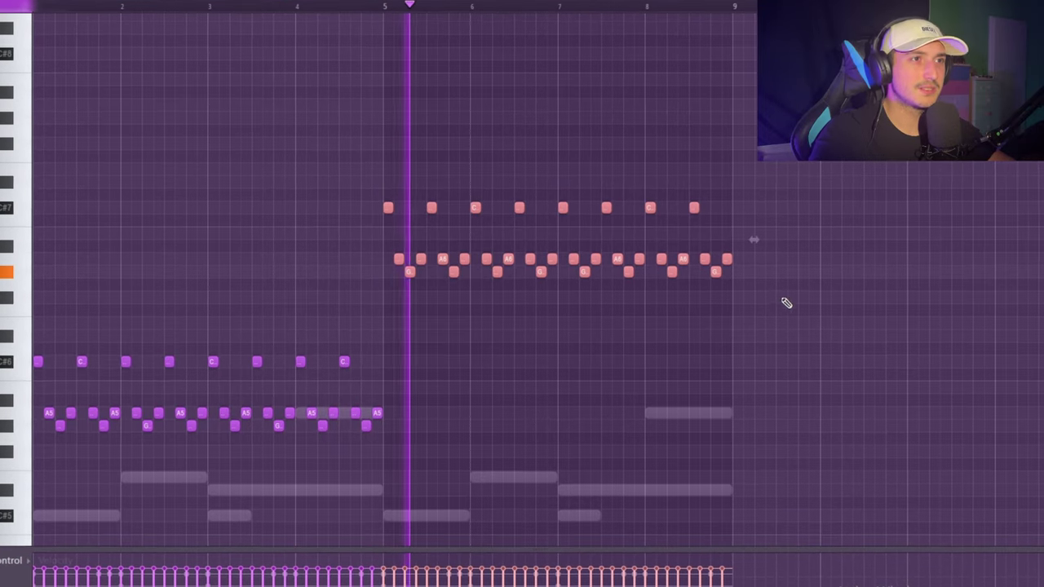
drag(856, 314, 655, 158)
key(ctrl+Up)
scroll(757, 294, up, 3)
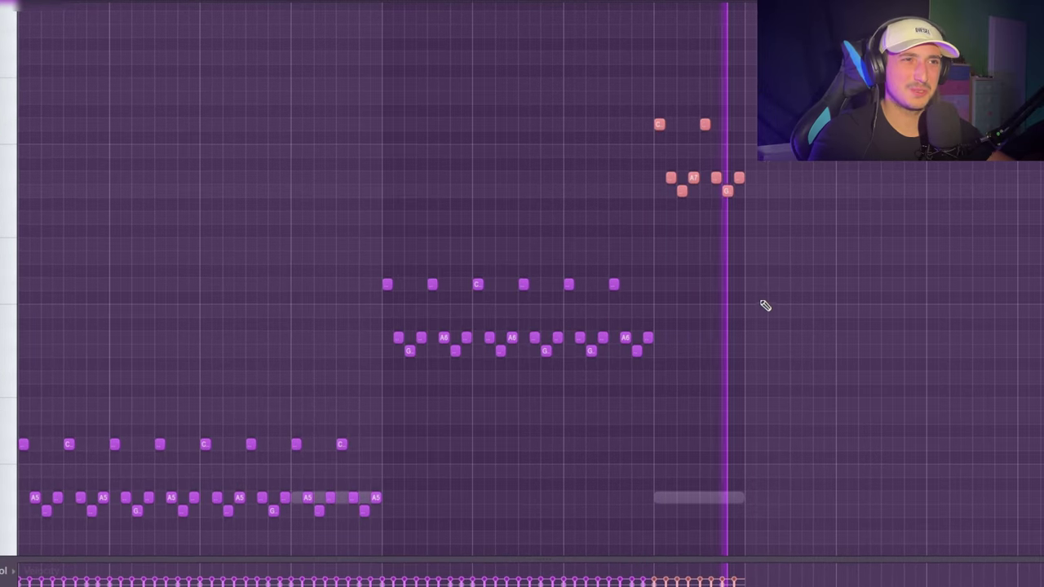
scroll(764, 303, down, 3)
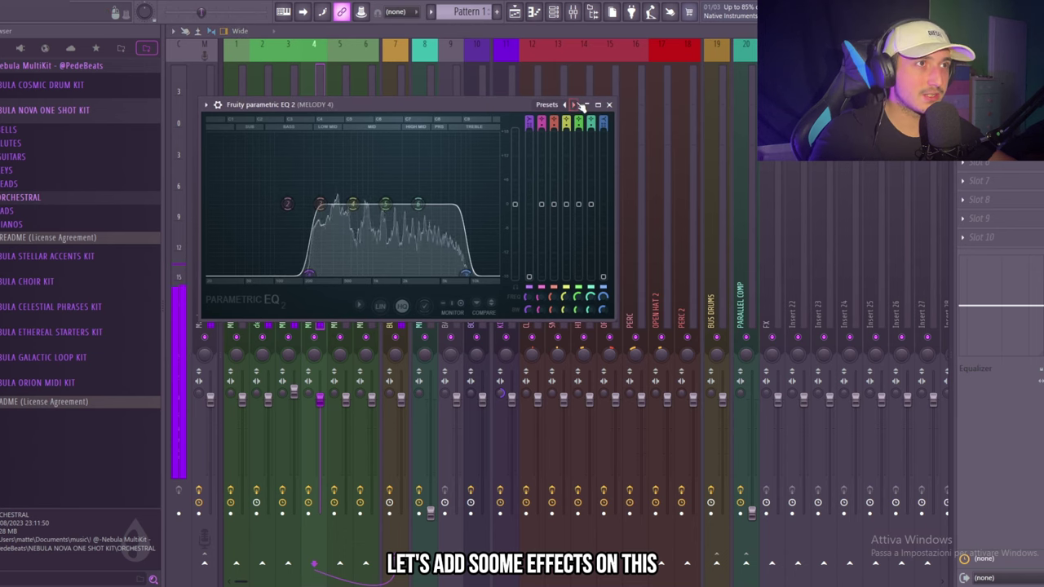
Add Fruity Reeverb 2 to the MELODY 4 mixer track and pan the track to the right
click(603, 140)
drag(254, 187, 299, 204)
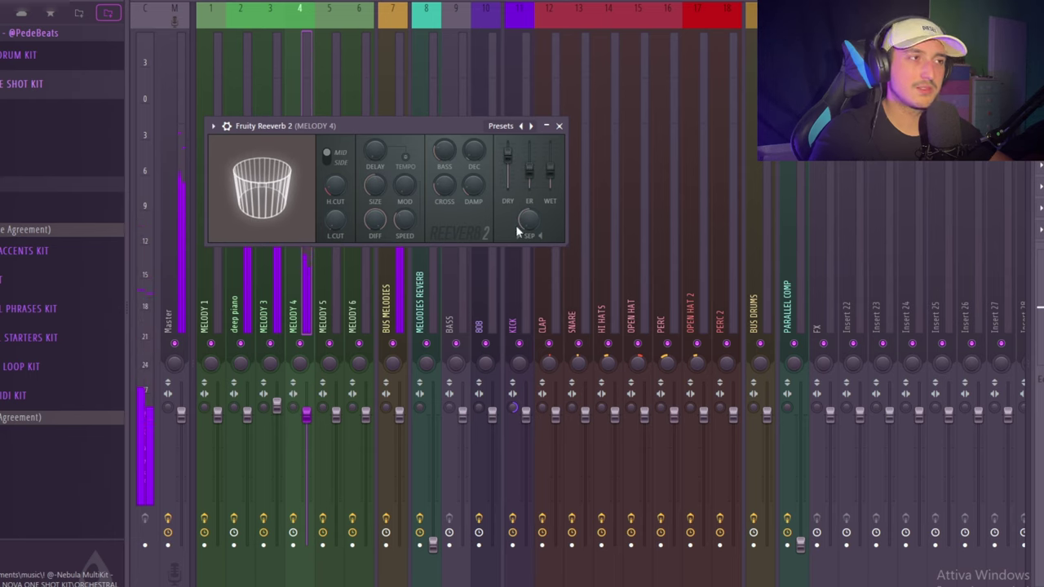
drag(299, 362, 300, 357)
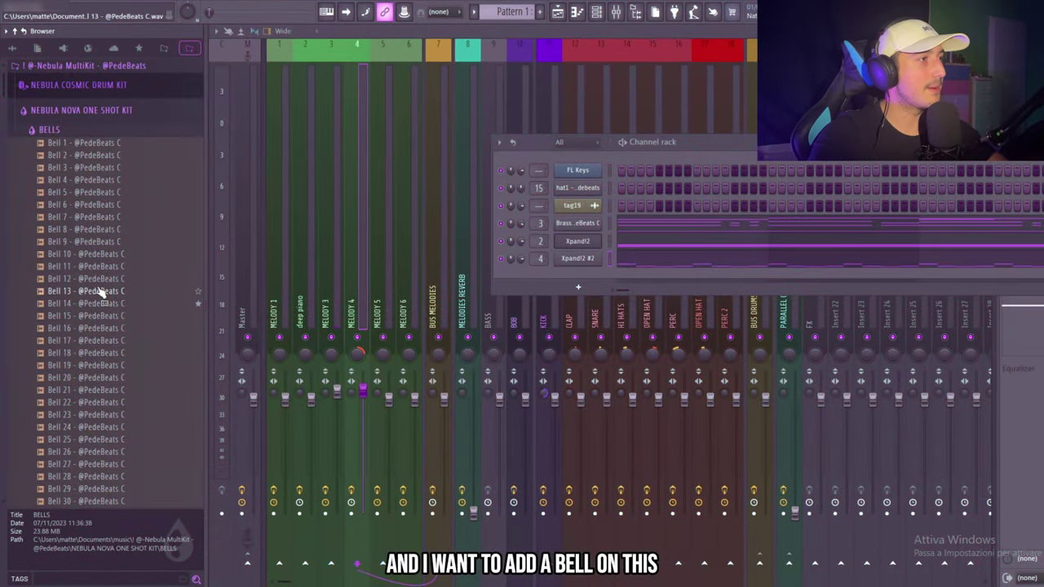
Load the Key 49 one-shot from the Nebula Nova kit and draw half-bar C#4 and E4 notes in bar 1
scroll(102, 310, down, 8)
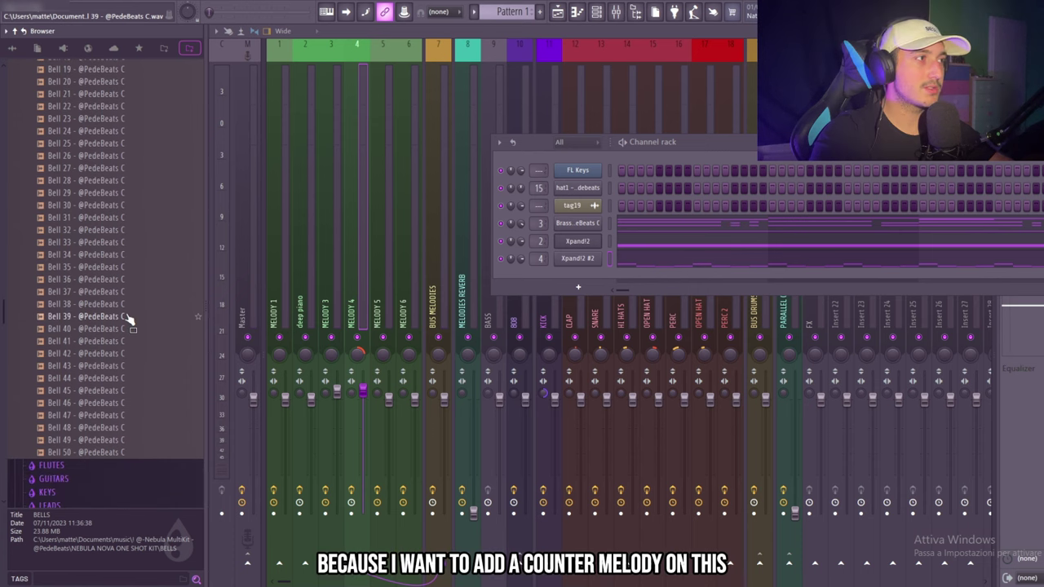
click(73, 394)
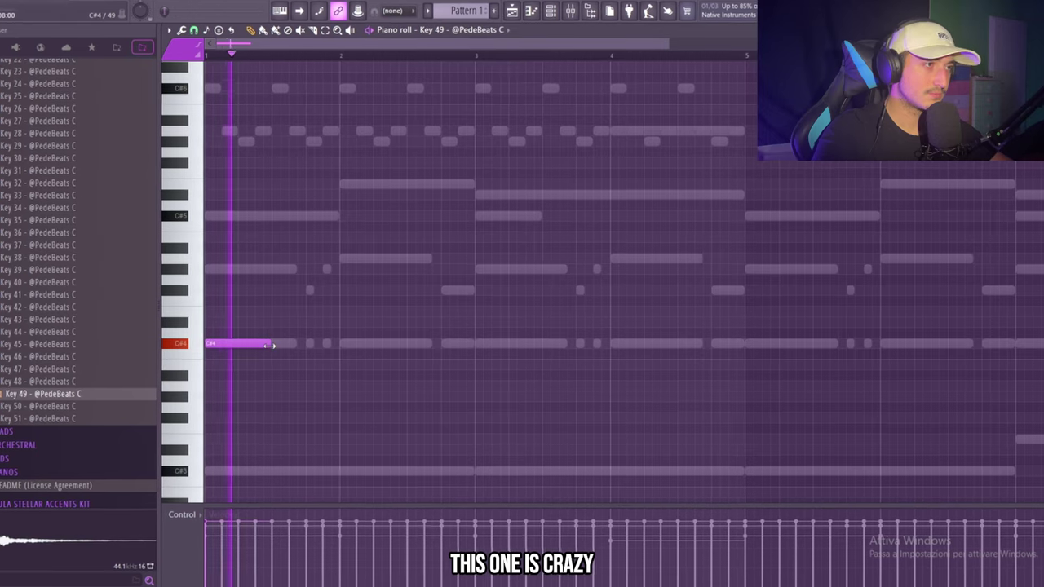
click(309, 324)
drag(309, 324, 309, 313)
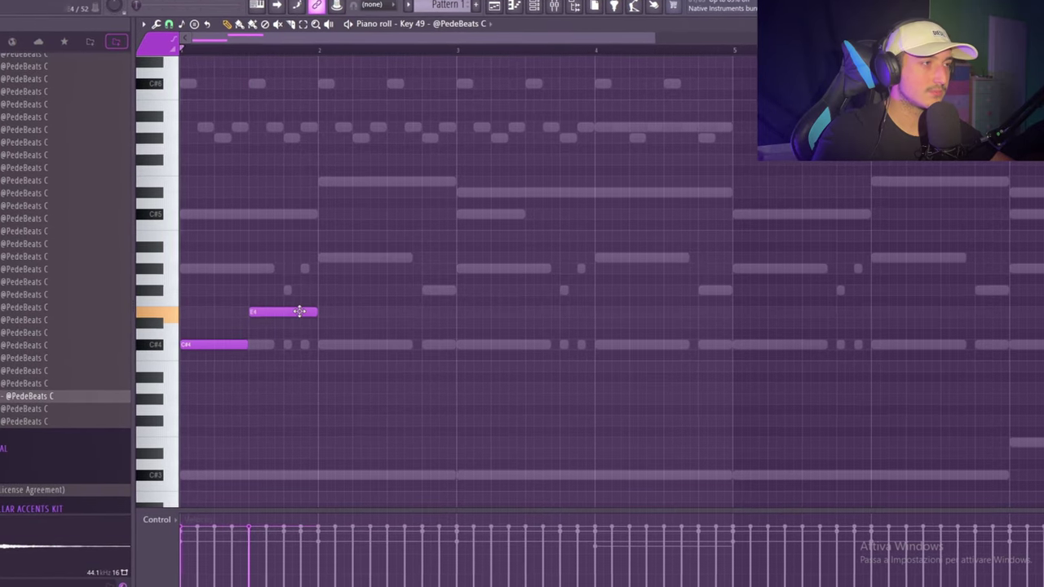
Repeat the Key 49 notes in bar 2 with the second note lowered to D#4
key(space)
key(ctrl+b)
click(549, 407)
drag(408, 312, 405, 323)
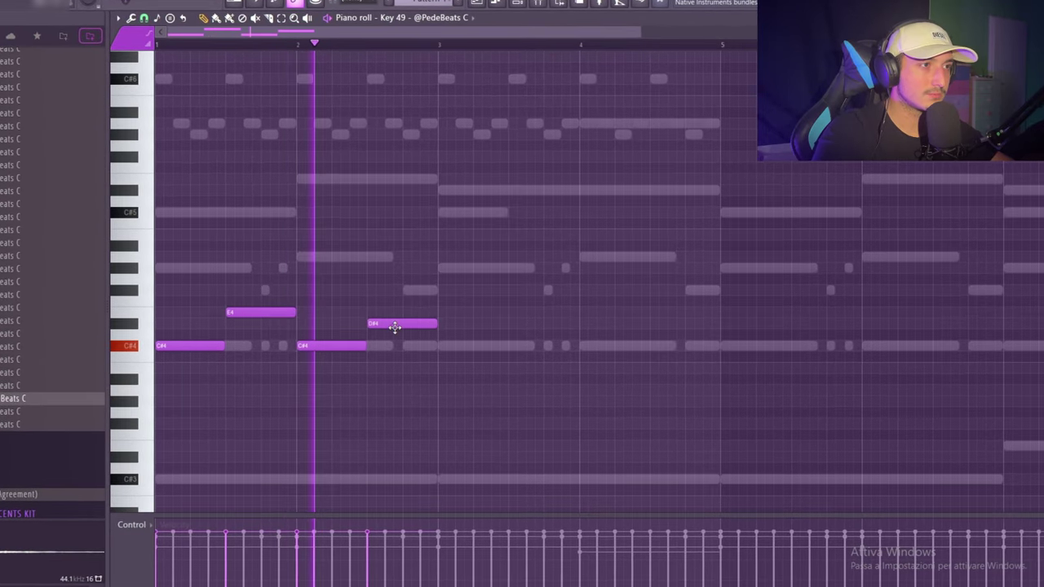
Duplicate the two-bar Key 49 phrase until it fills all eight bars
key(ctrl+a)
key(ctrl+b)
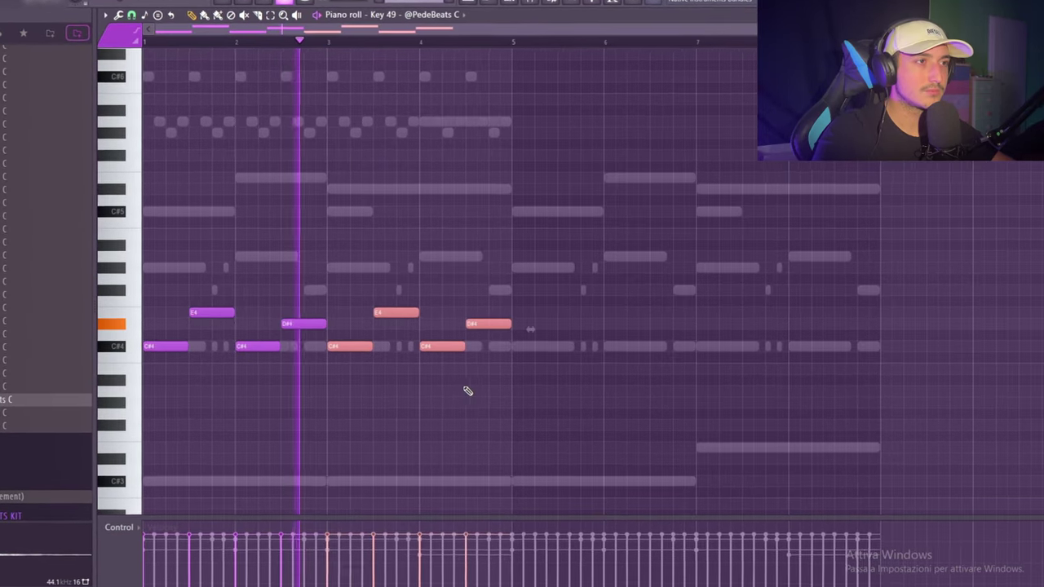
scroll(280, 419, up, 2)
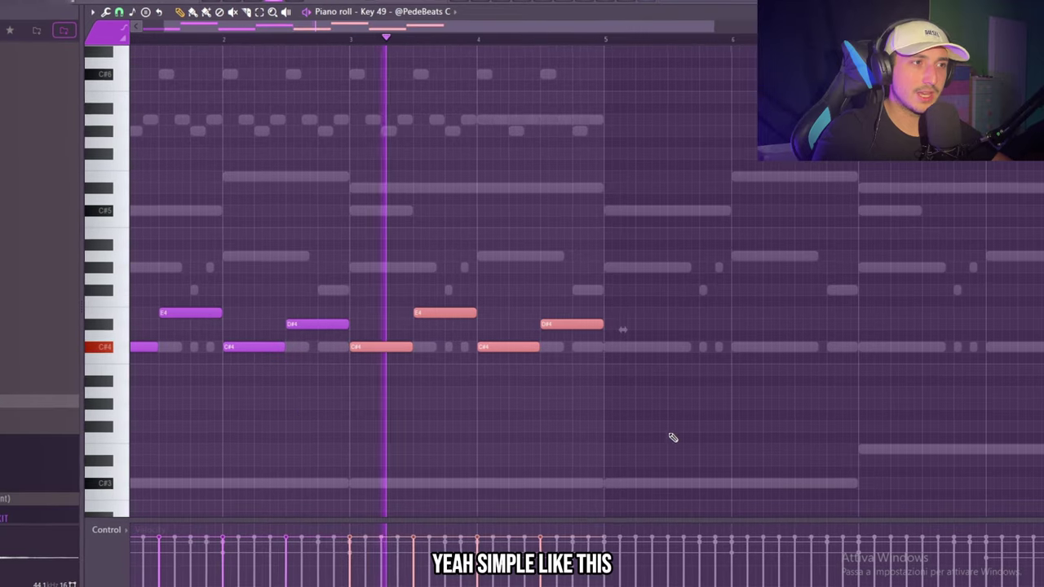
key(ctrl+a)
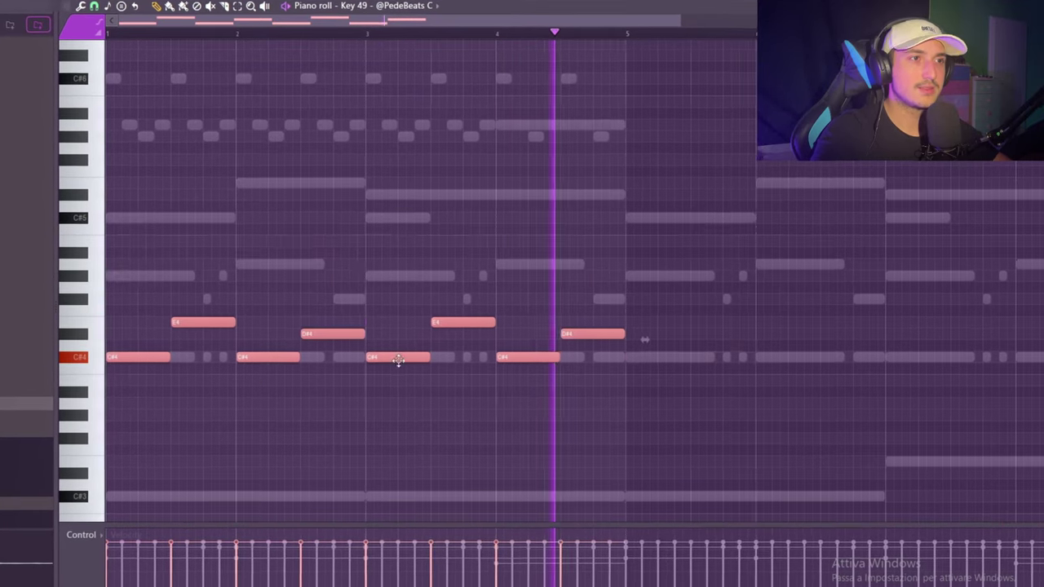
key(ctrl+b)
scroll(824, 420, down, 2)
key(ctrl+a)
drag(900, 344, 92, 198)
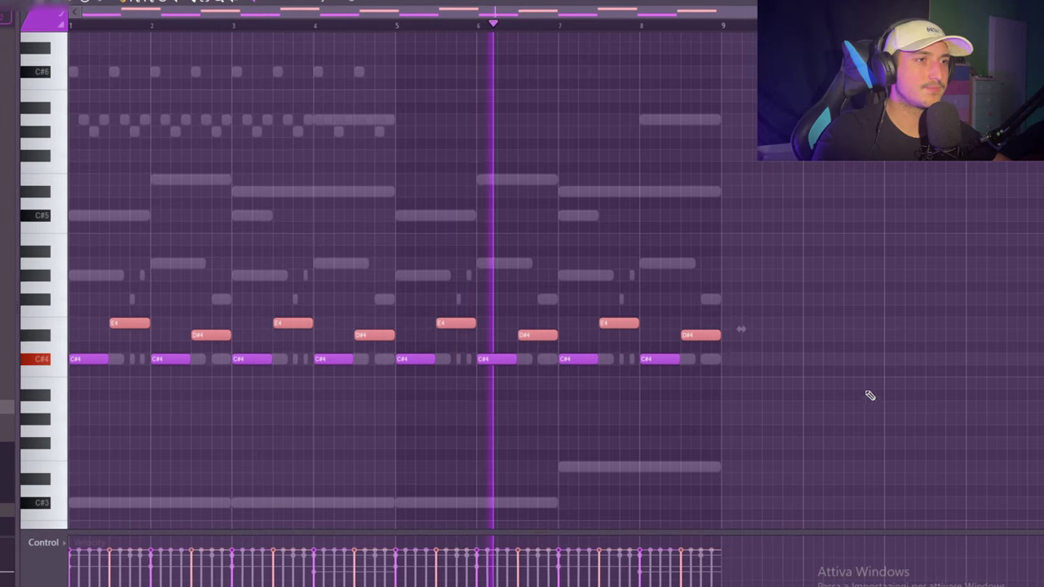
click(748, 230)
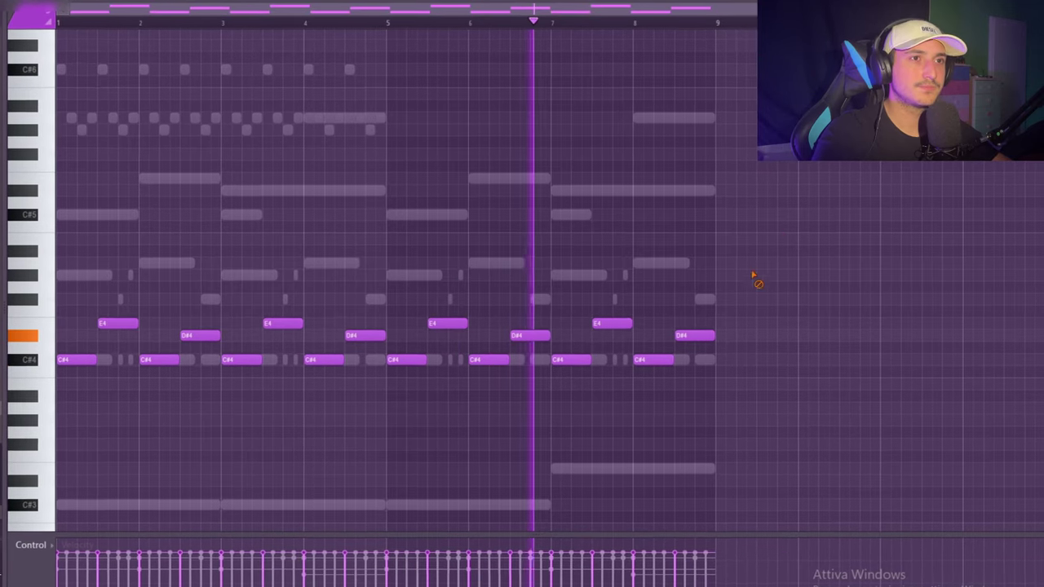
Add Fruity Reeverb 2 to the MELODY 5 mixer track
scroll(801, 356, up, 3)
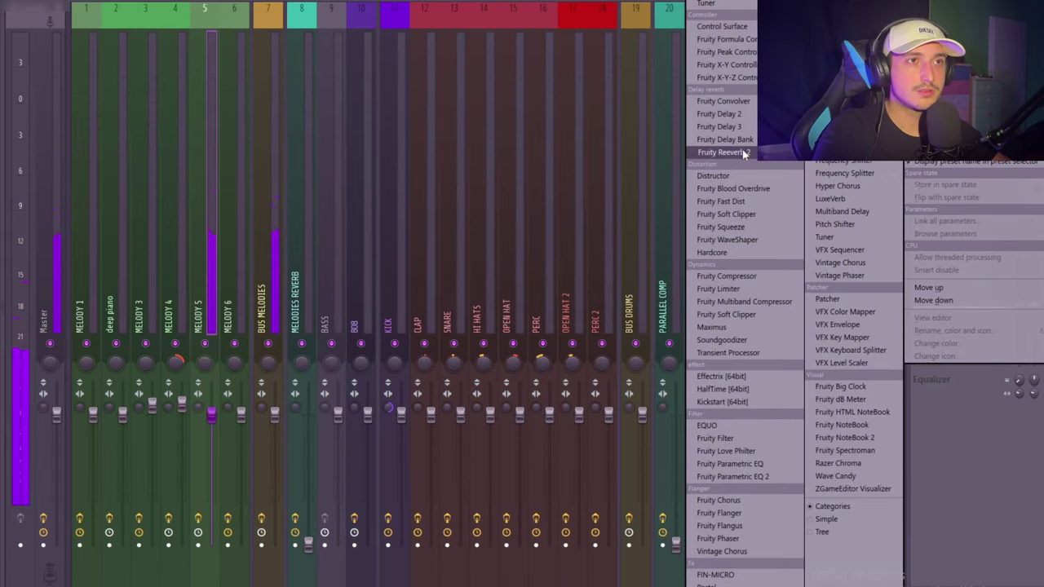
click(741, 152)
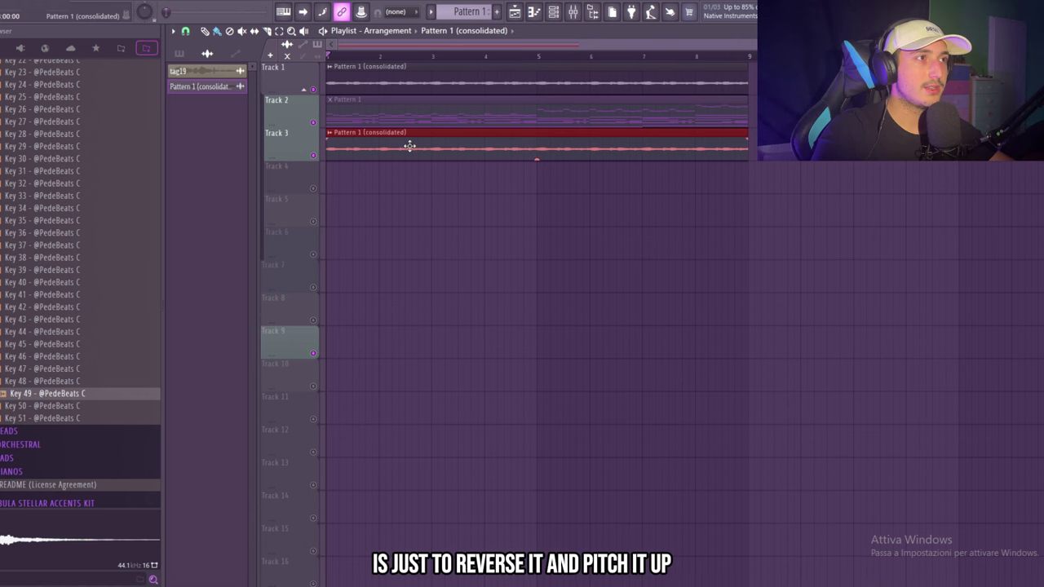
Reverse and pitch up the consolidated audio clip on Track 3, and repeat its two-bar version across eight bars
double_click(424, 148)
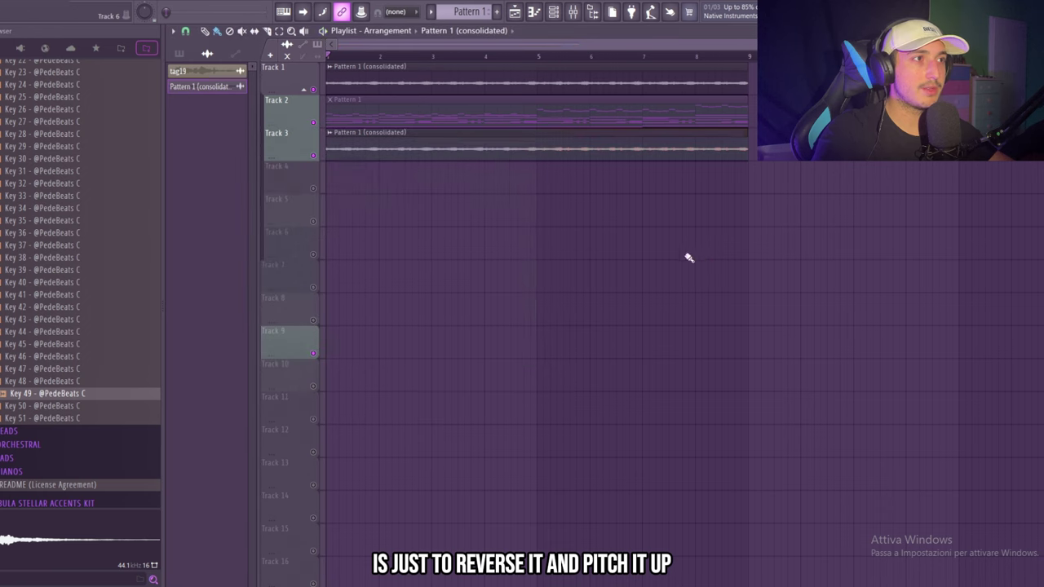
key(space)
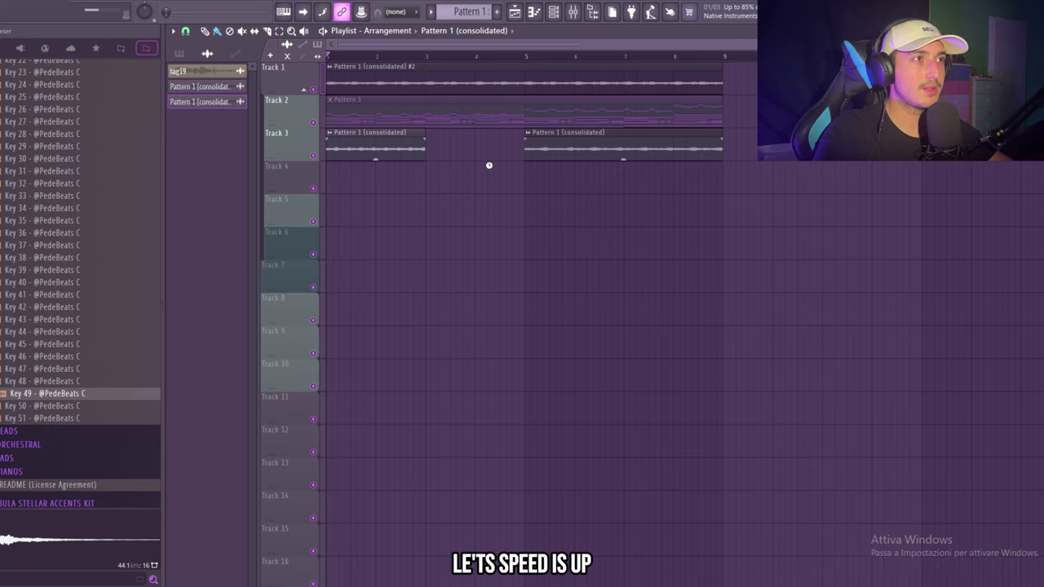
key(ctrl+b)
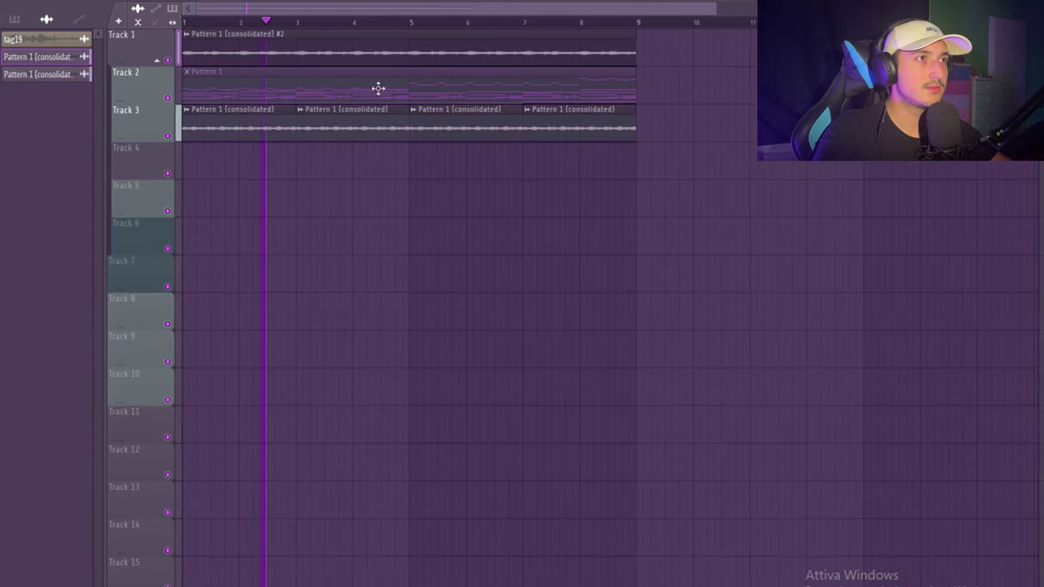
Create a panning automation clip for the reversed audio, enable its LFO and move the clip onto Track 3
double_click(289, 129)
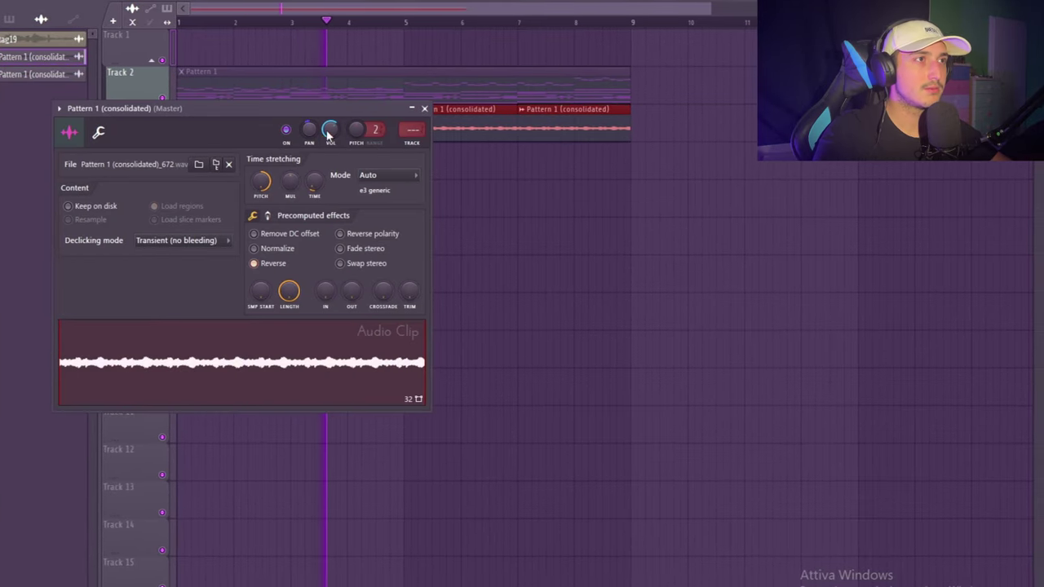
right_click(311, 129)
right_click(312, 129)
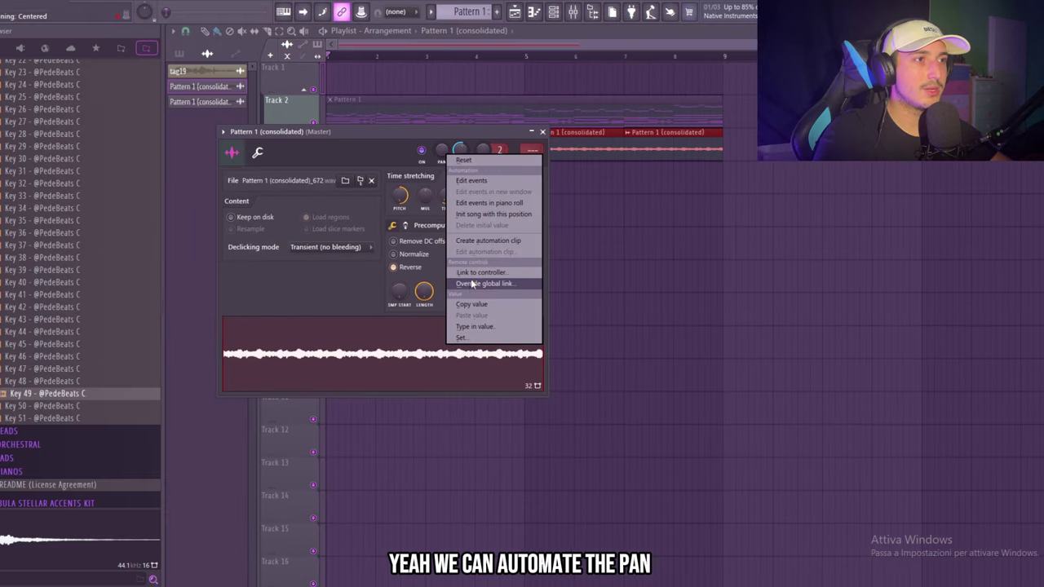
click(490, 241)
click(328, 208)
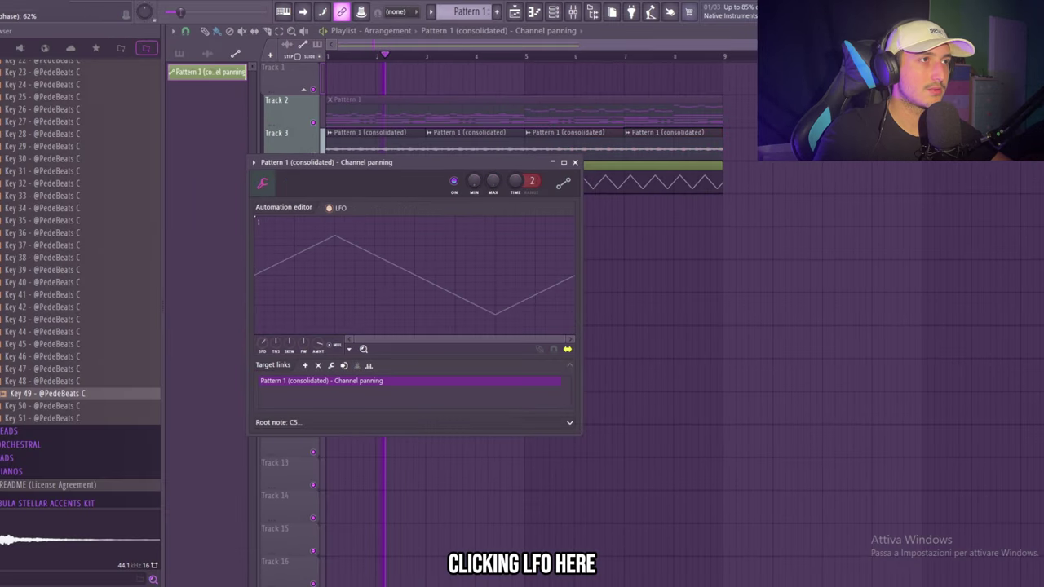
click(574, 162)
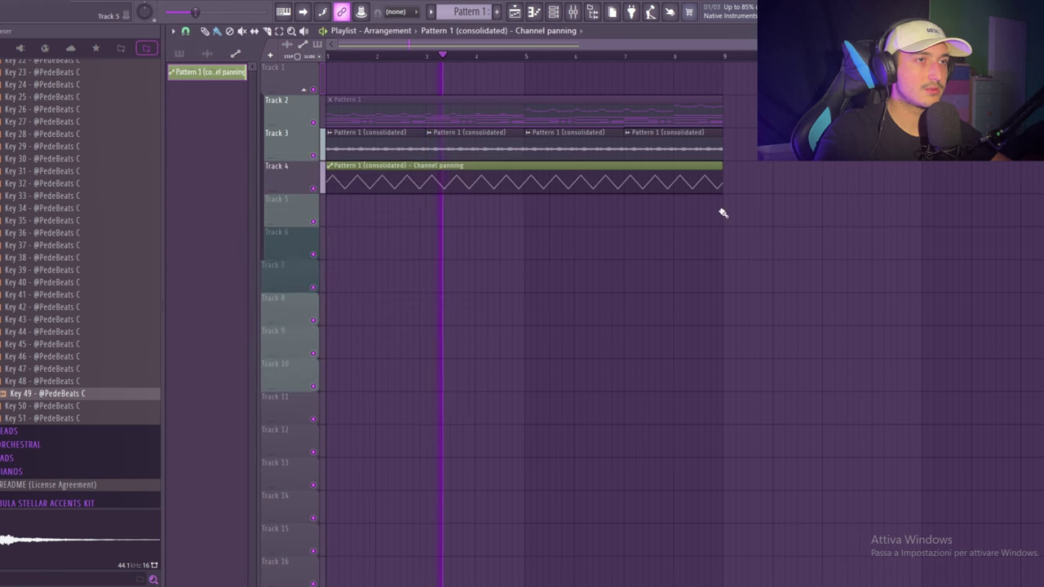
drag(527, 175, 454, 147)
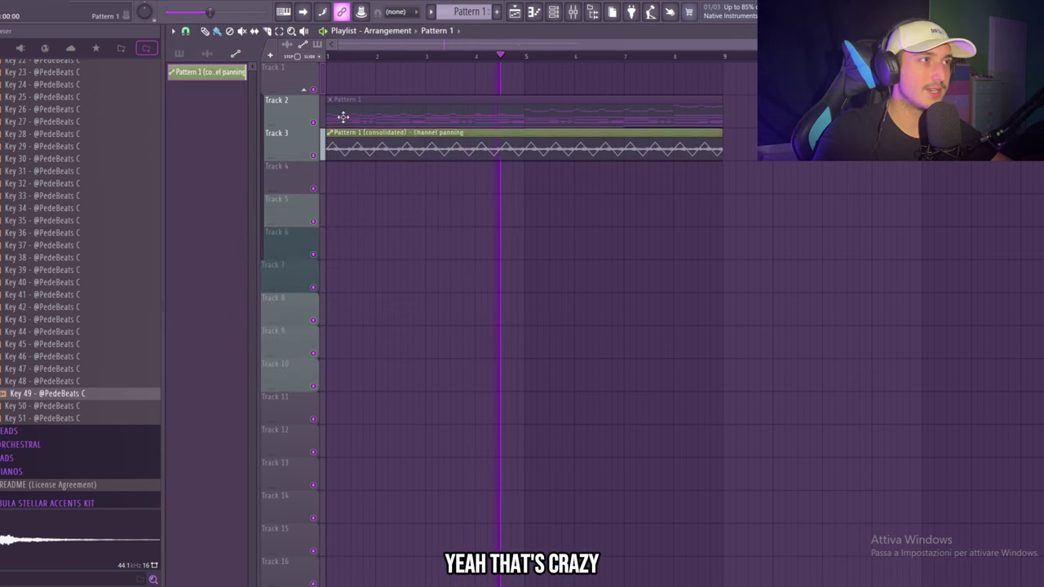
Set the reversed audio clip to mixer track 5, Stretch mode, pitch range 12 and 85% volume
click(384, 132)
right_click(482, 170)
click(498, 179)
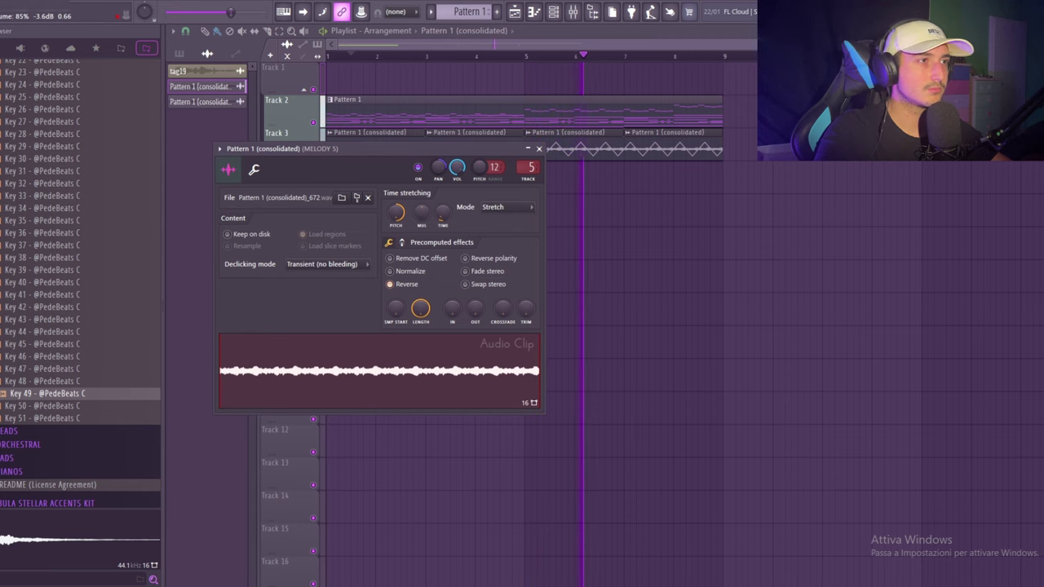
key(Escape)
Load Choir Ahh from the stock Orchestral instruments as a new channel and add Fruity Reeverb 2 to MELODY 6
click(574, 11)
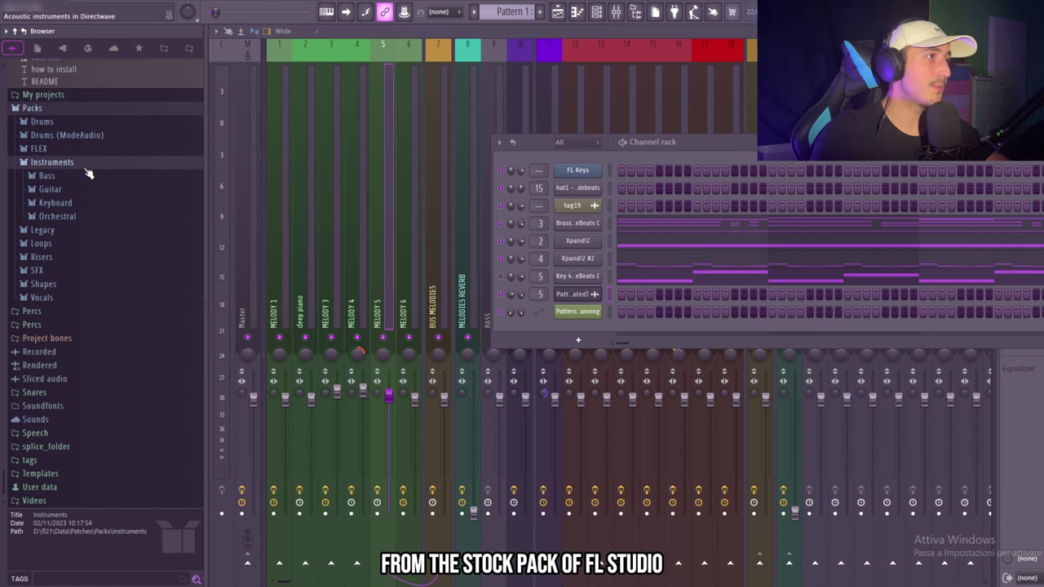
click(91, 218)
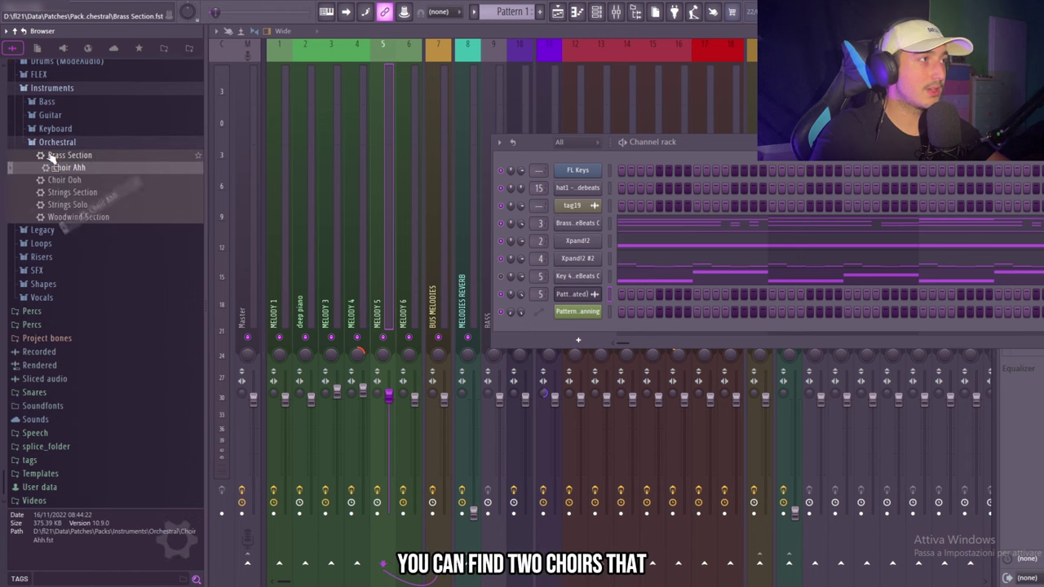
drag(576, 337, 576, 329)
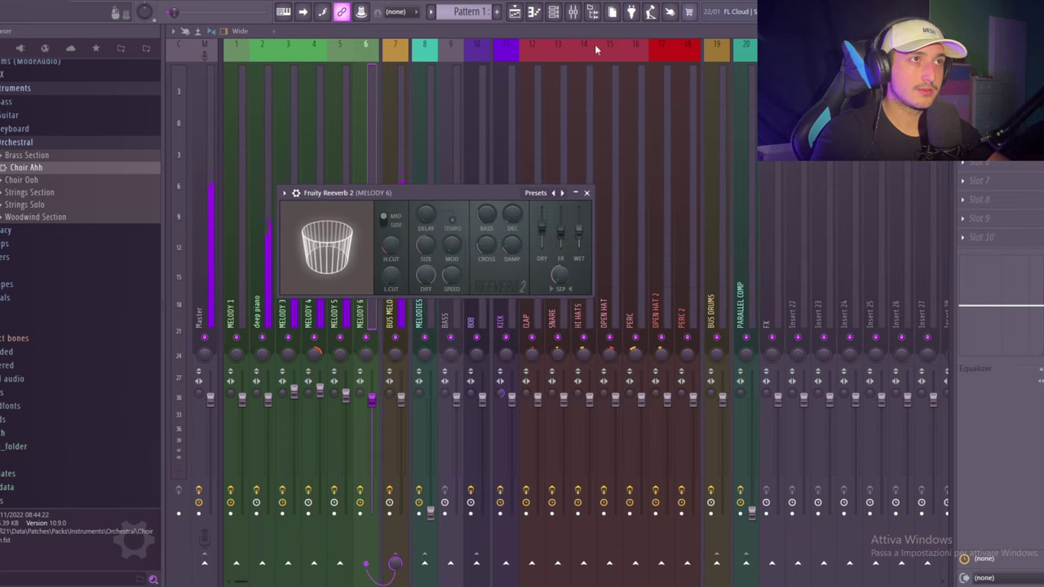
Draw one-bar C#6, E6 and F#6 notes in bars 1 to 3 of the Choir Ahh piano roll
key(F6)
right_click(546, 328)
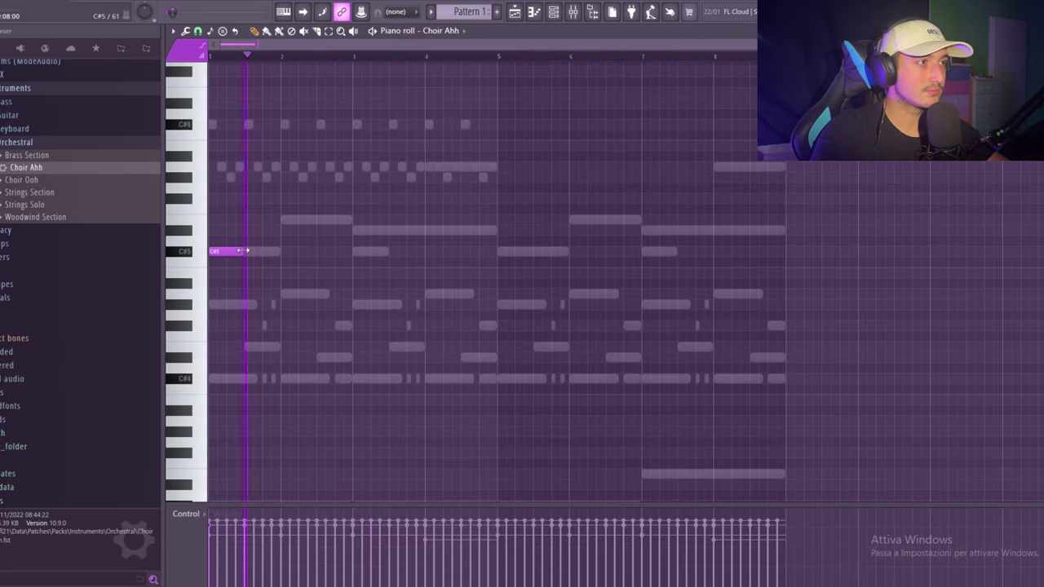
key(ctrl+Up)
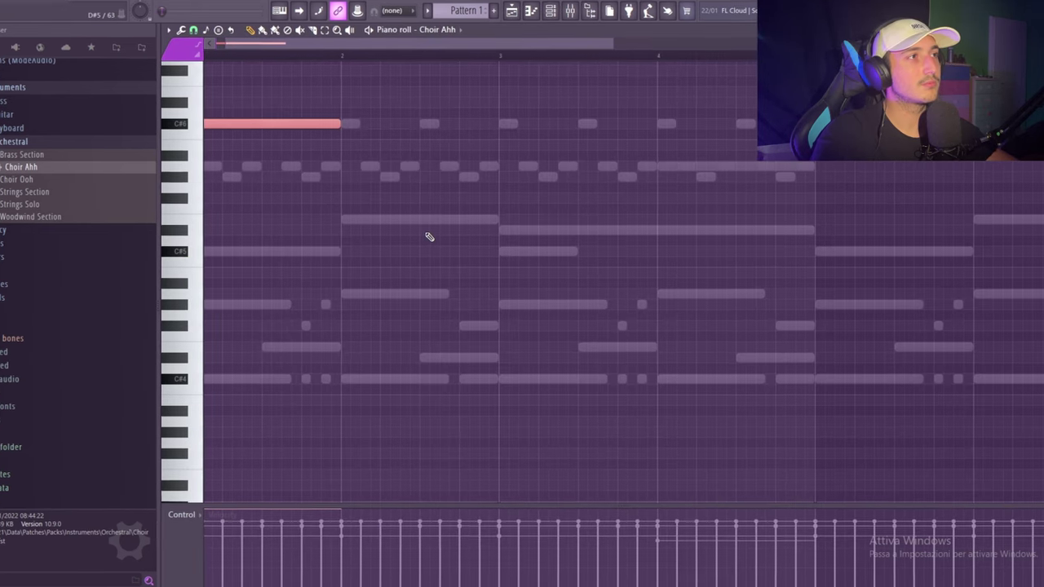
click(260, 87)
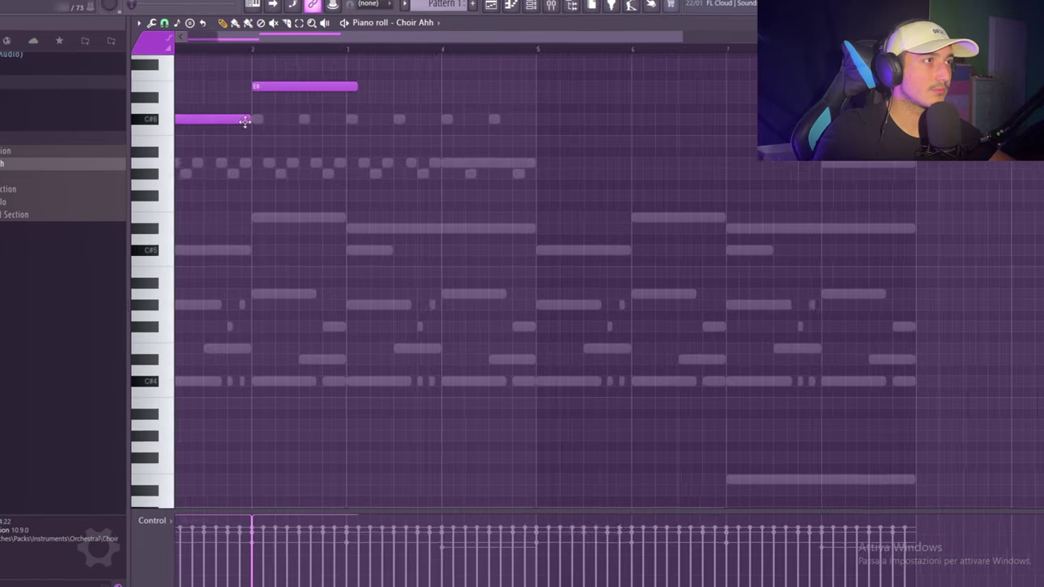
scroll(408, 98, up, 5)
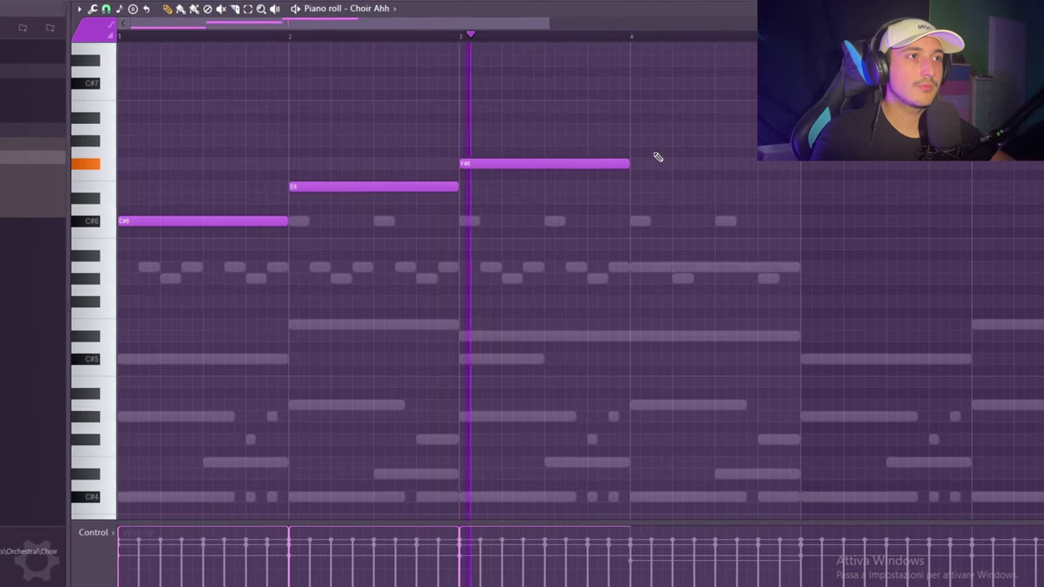
Add a two-bar G#6 note over bars 4 and 5 and a two-bar A6 note over bars 6 and 7
scroll(685, 283, down, 3)
key(ctrl+a)
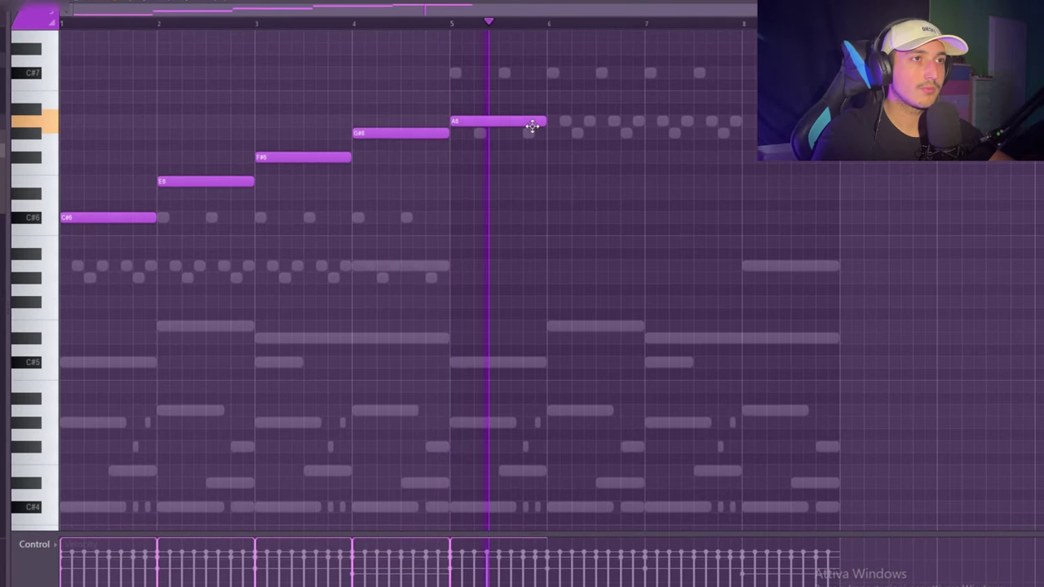
right_click(522, 124)
drag(451, 135, 517, 138)
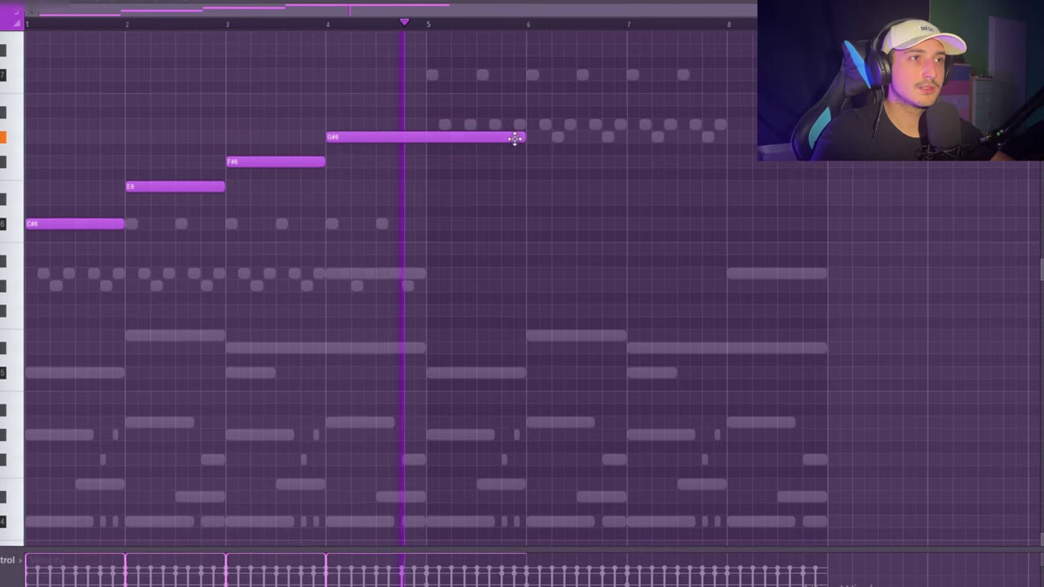
key(ctrl+a)
key(ctrl+d)
click(525, 131)
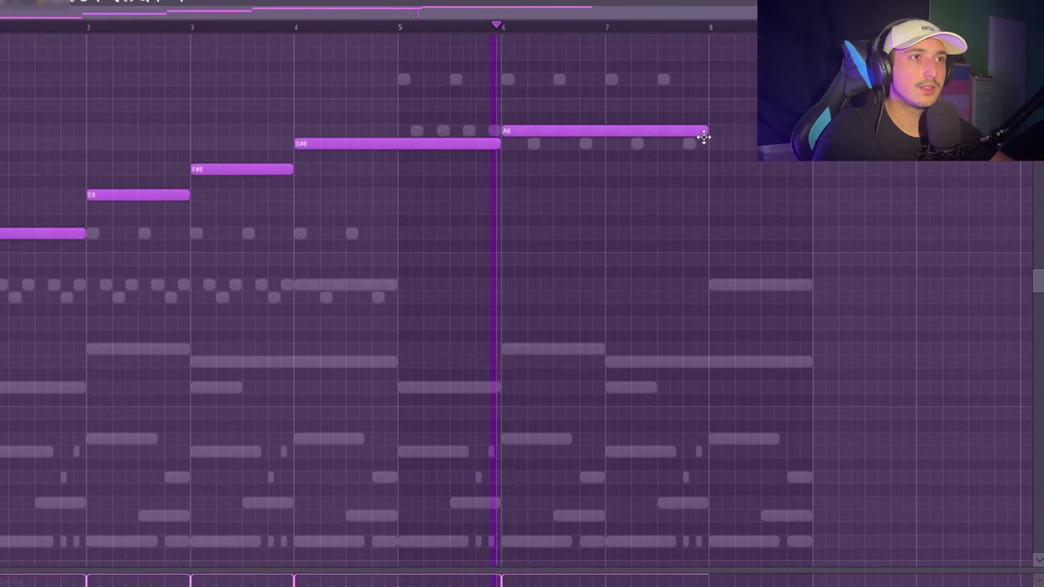
Shorten the choir's A6 to one bar and finish the line with F#6 in bar 7 and half-bar E6 and D#6 in bar 8
drag(705, 131, 628, 180)
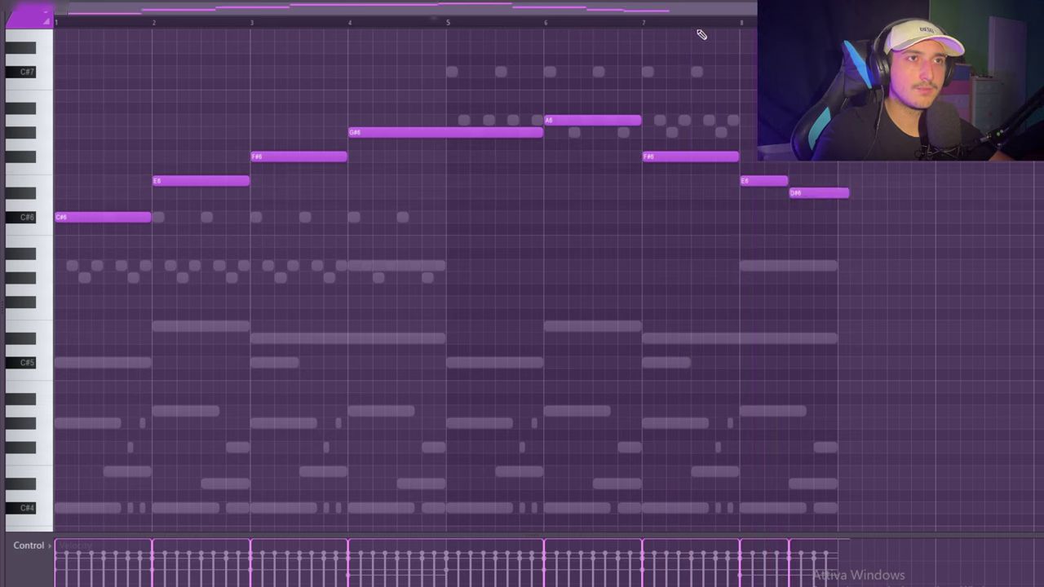
key(ctrl+a)
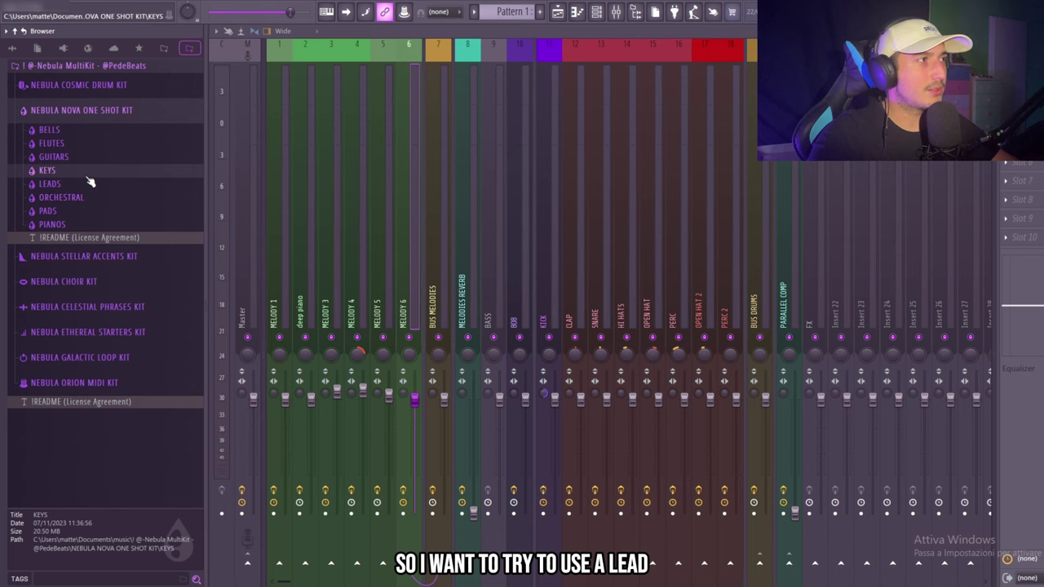
Load the Normal lead from the Nebula Nova One Shot Kit's LEADS folder as a new channel
click(89, 183)
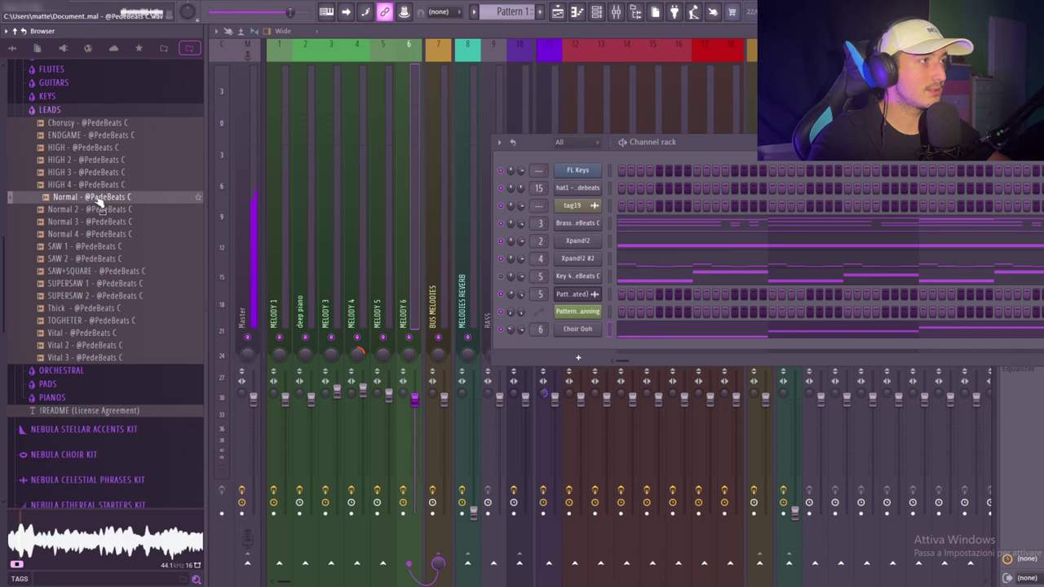
drag(577, 353, 542, 359)
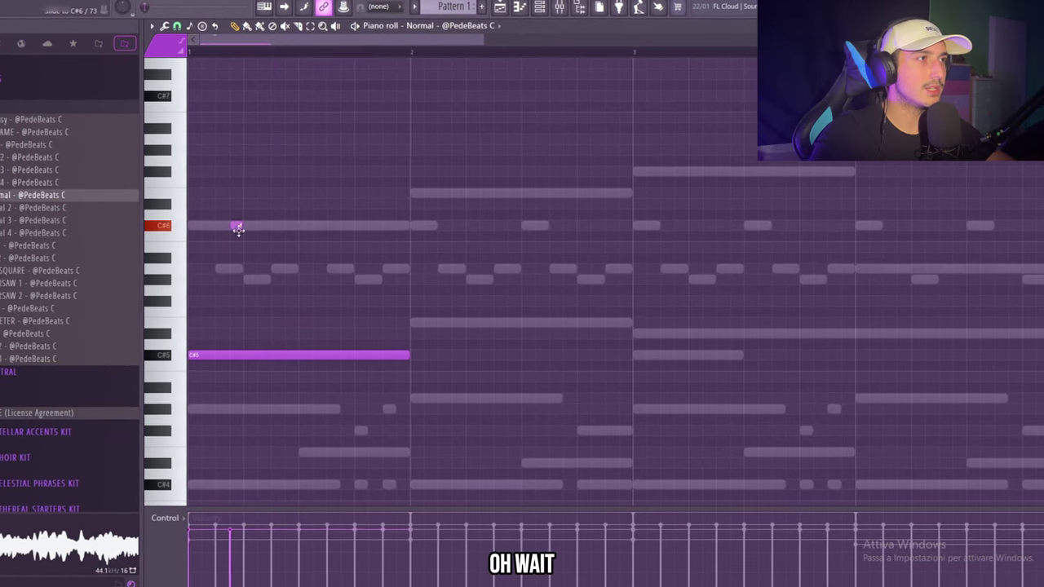
Place a one-bar C#4 lead note with a C#5 slide note in bar 1 and duplicate the pair into bar 2
key(space)
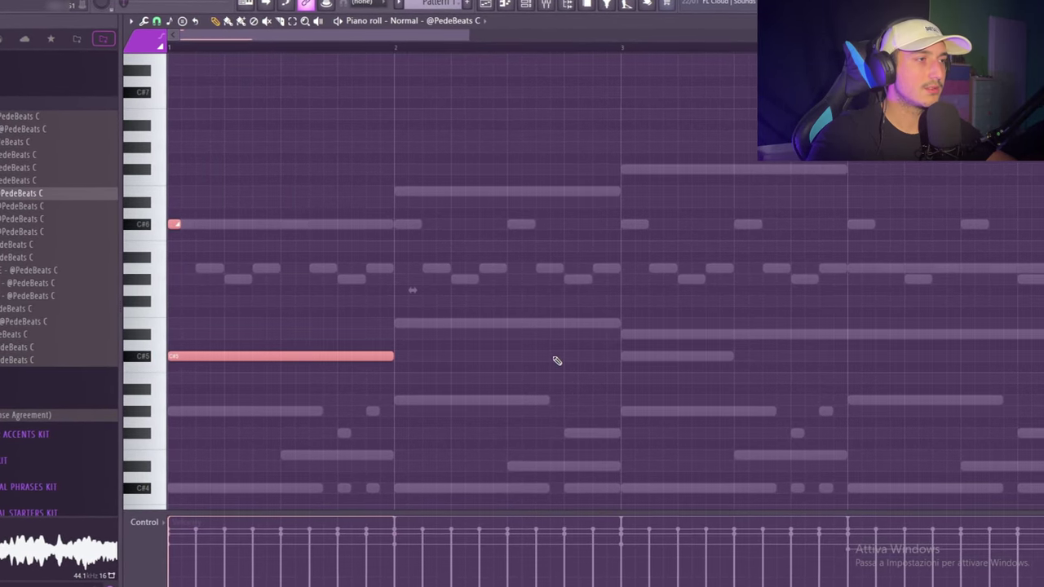
key(ctrl+Down)
scroll(448, 359, down, 5)
key(ctrl+b)
scroll(171, 249, up, 3)
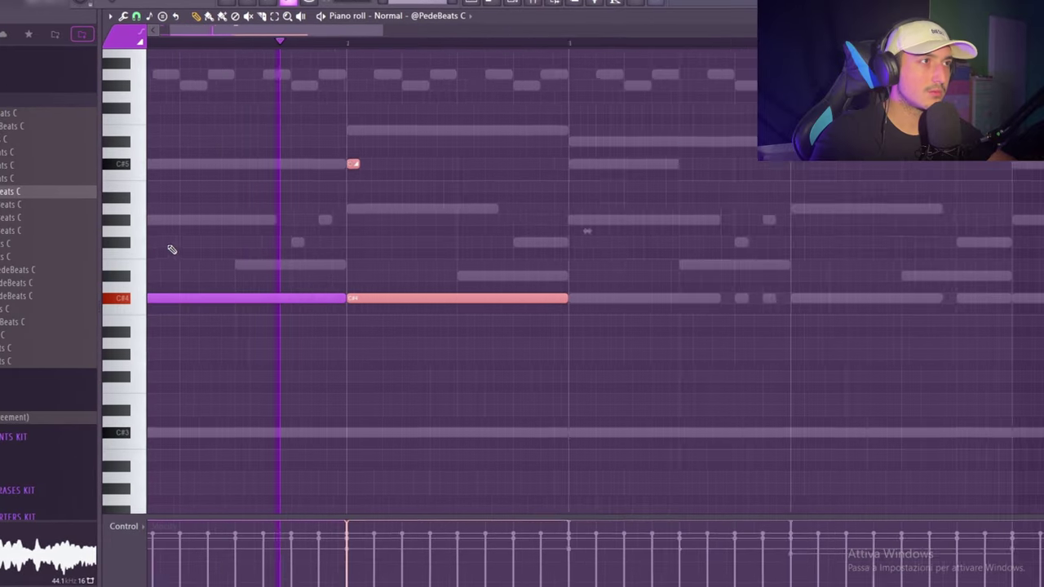
Retune the lead's short slide notes to G#4 in bar 1 and A4 in bar 2
scroll(551, 369, down, 3)
scroll(338, 288, down, 1)
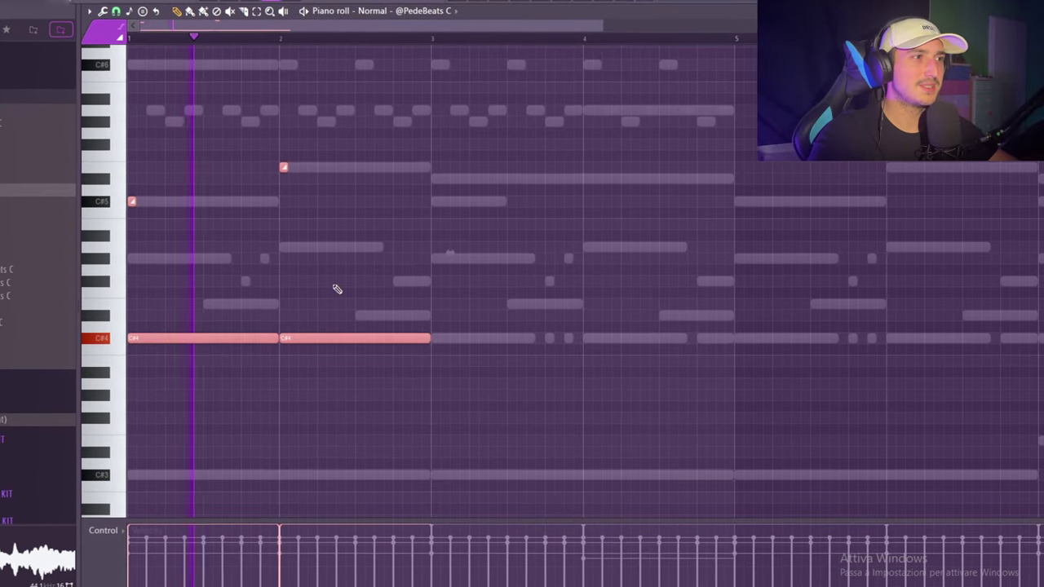
scroll(205, 237, up, 5)
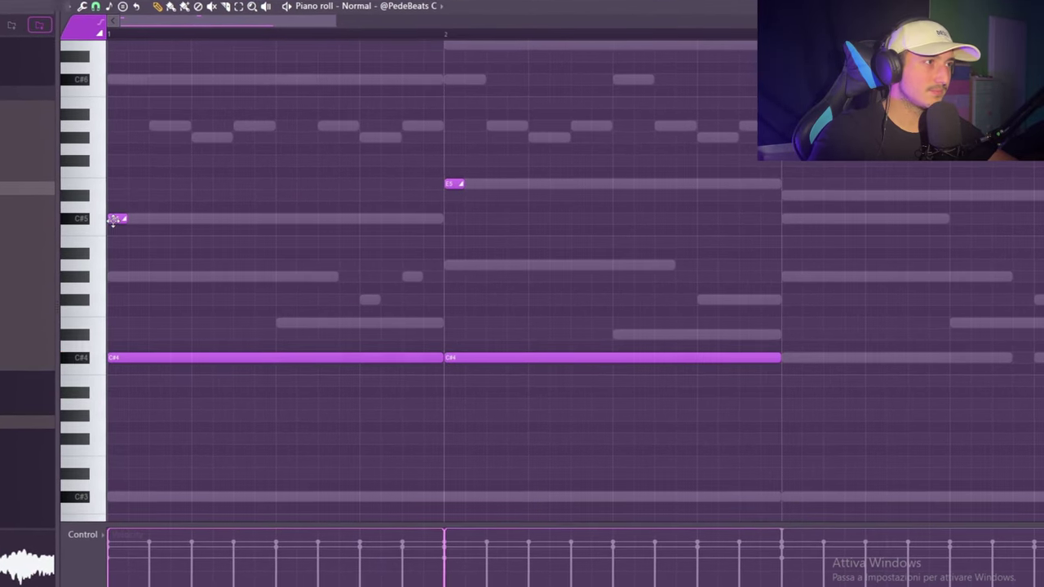
drag(122, 219, 123, 277)
drag(459, 184, 459, 280)
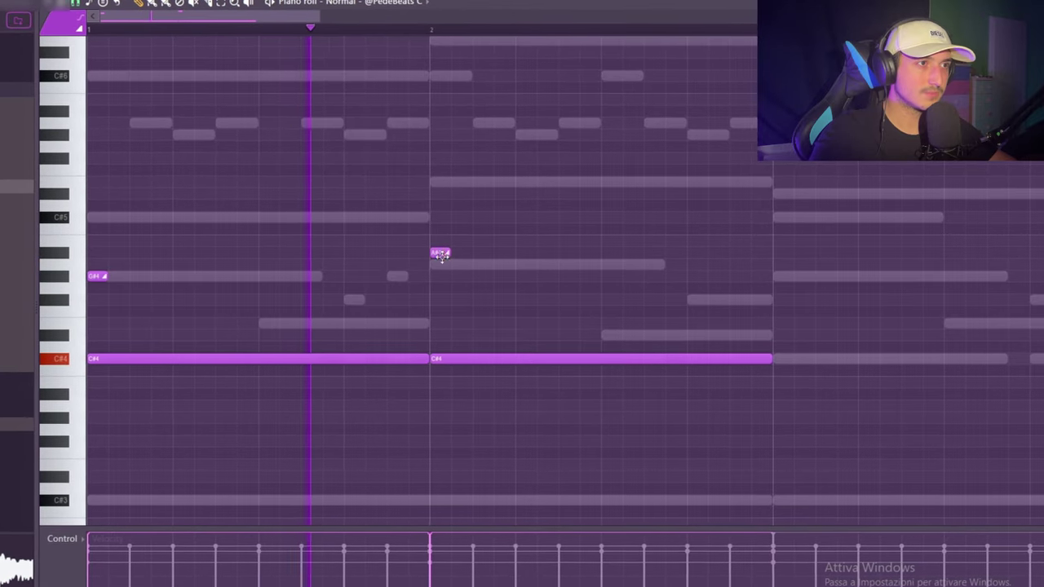
Duplicate the first two lead bars into bars 3 and 4, moving the copied slide notes to C#5 and D#5
scroll(566, 399, down, 3)
key(ctrl+b)
key(ctrl+d)
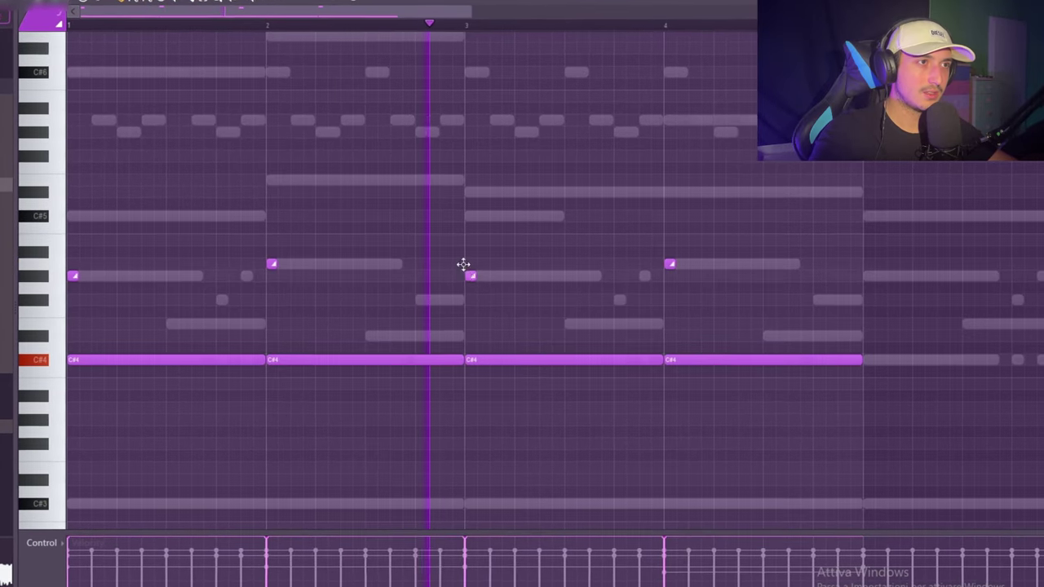
drag(474, 277, 472, 218)
scroll(758, 247, up, 3)
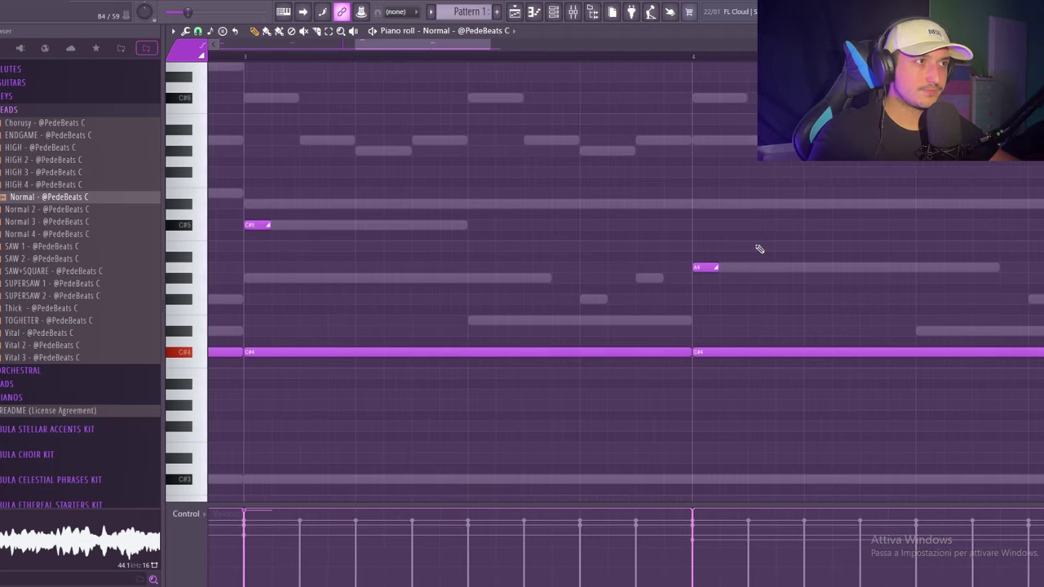
scroll(738, 261, down, 2)
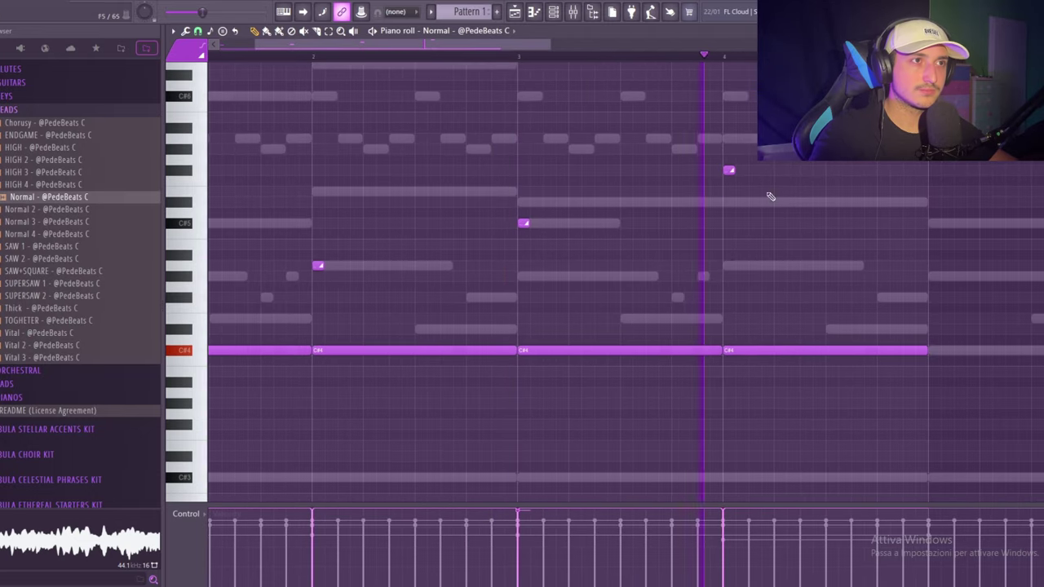
scroll(770, 196, up, 3)
scroll(709, 239, down, 4)
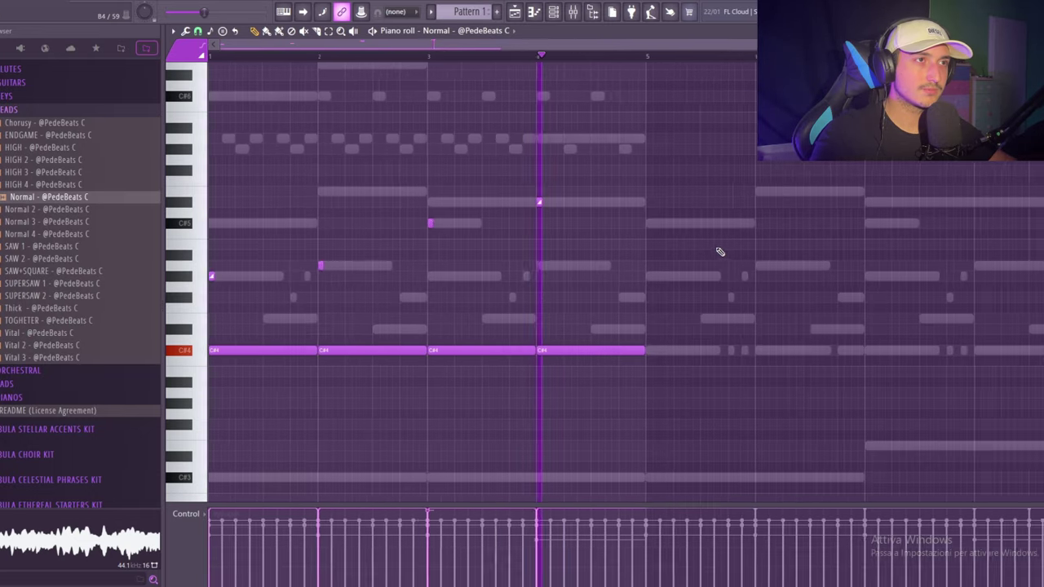
Duplicate the four-bar lead pattern into bars 5 to 8 and select all of its notes
drag(566, 57, 912, 57)
click(660, 68)
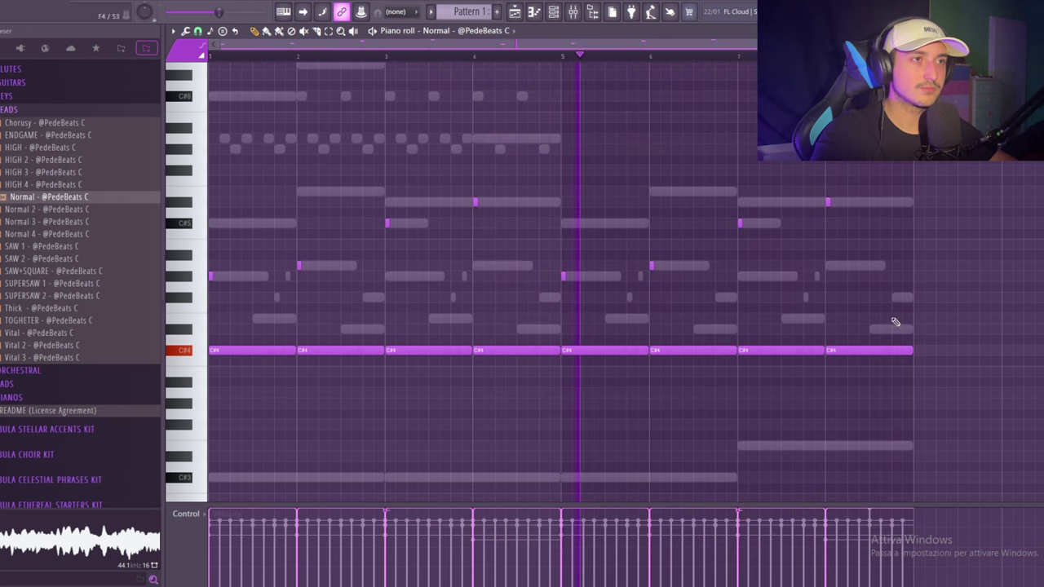
drag(926, 372, 257, 156)
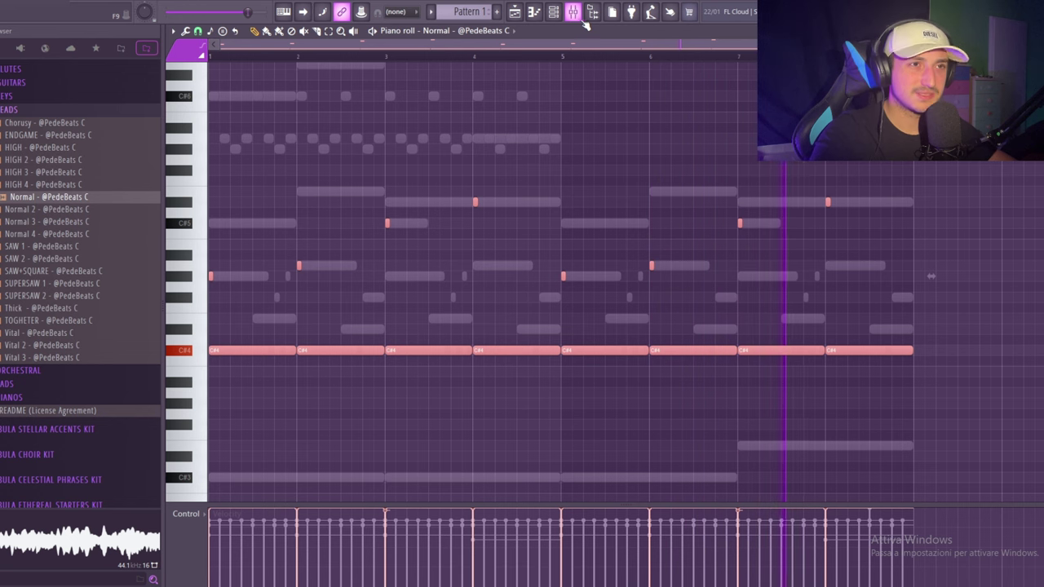
Lower the MELODY 1 mixer track, pan it slightly left, and add Fruity Reeverb 2 and Fruity Chorus to it
click(574, 13)
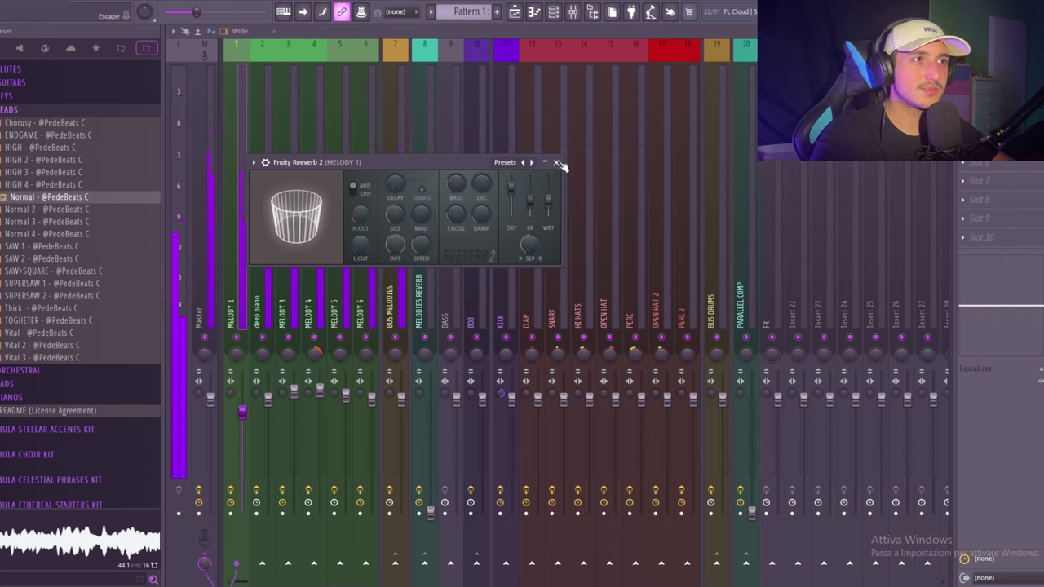
click(558, 162)
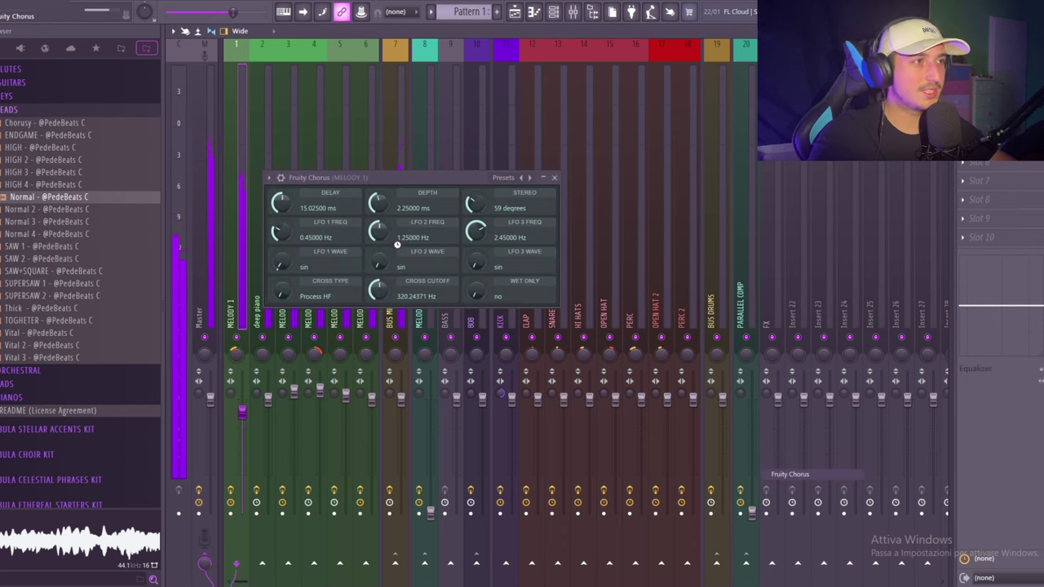
key(Escape)
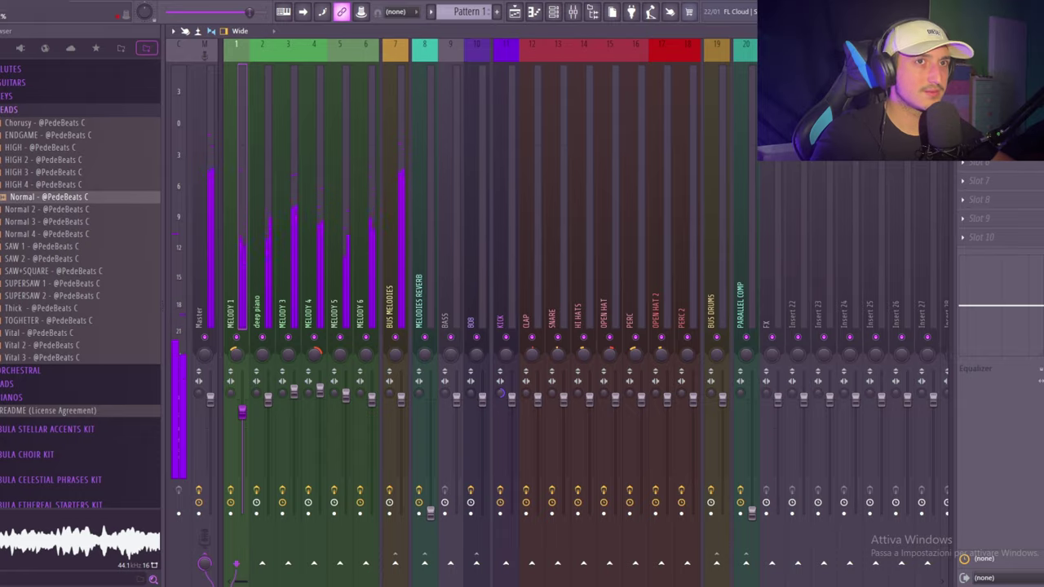